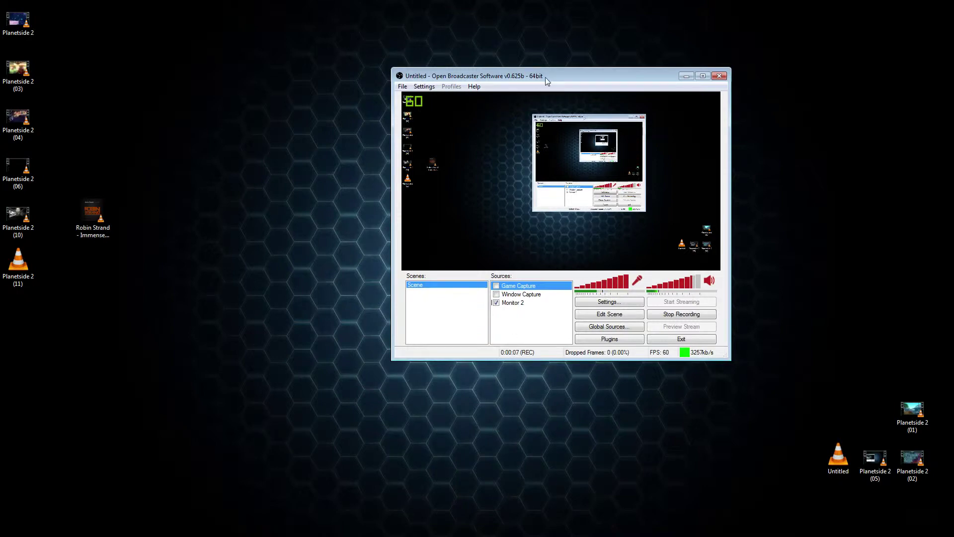
Step: Move the OBS window to the screen centre and bring the YouTube Chrome window over the left side
left_click_drag(545, 76, 473, 123)
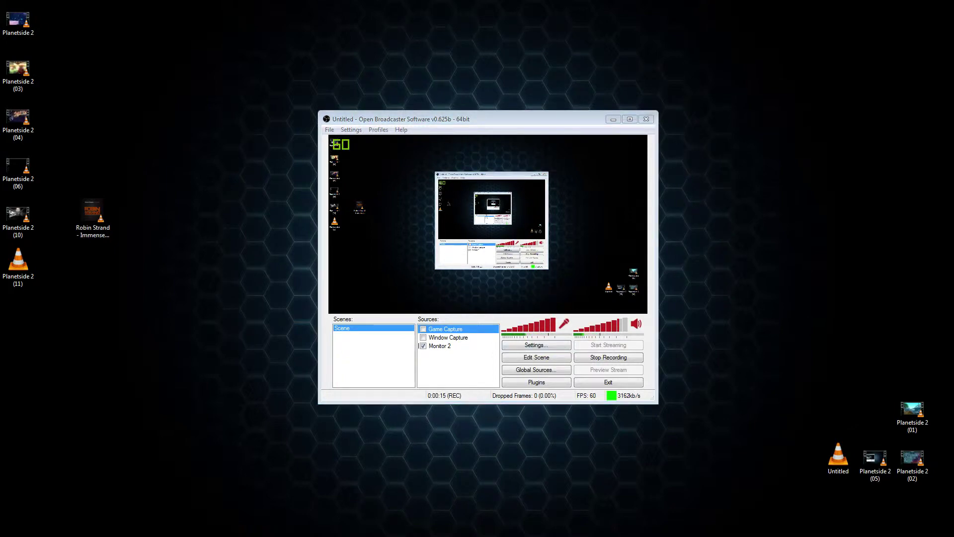
left_click_drag(0, 48, 603, 1)
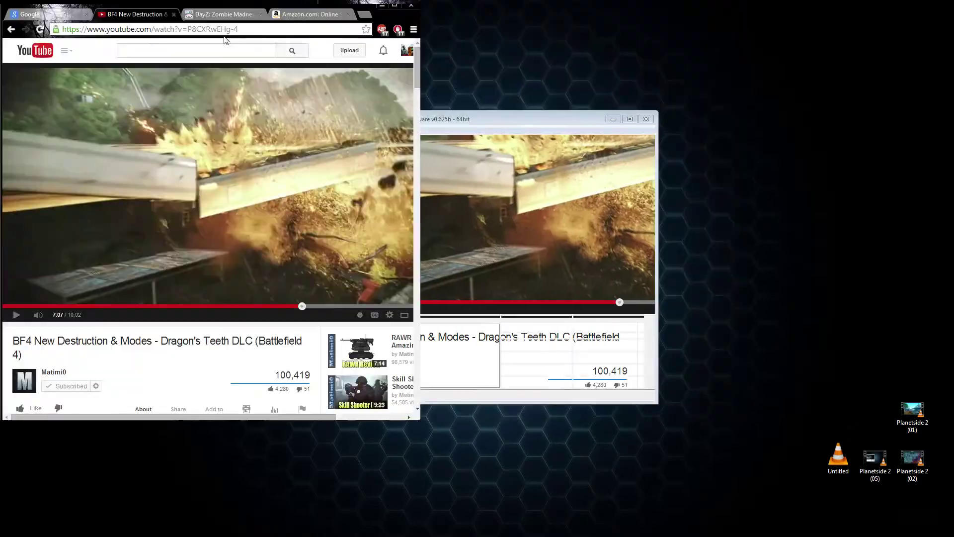
Step: Search Google for 'open broadcaster software', open the obsproject.com homepage, then minimize Chrome
left_click(45, 4)
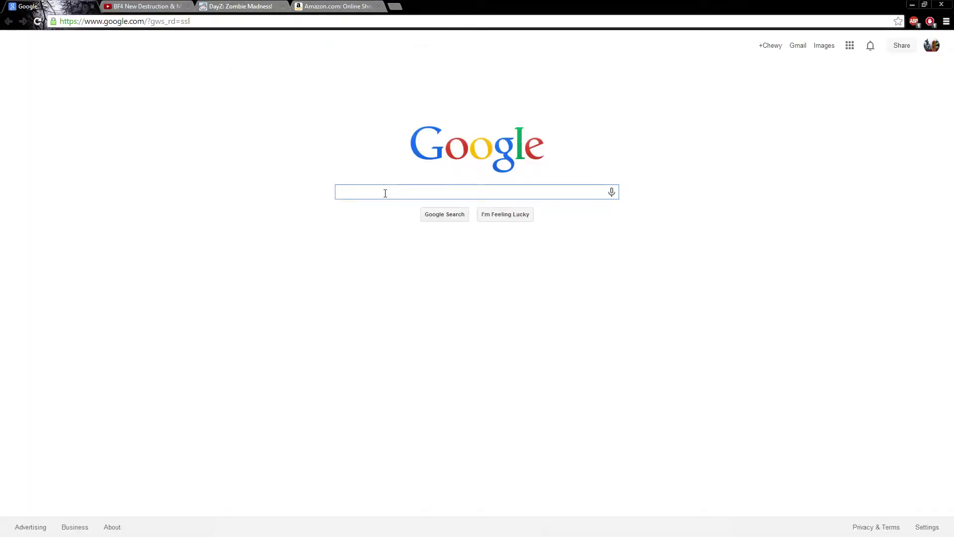
type("open")
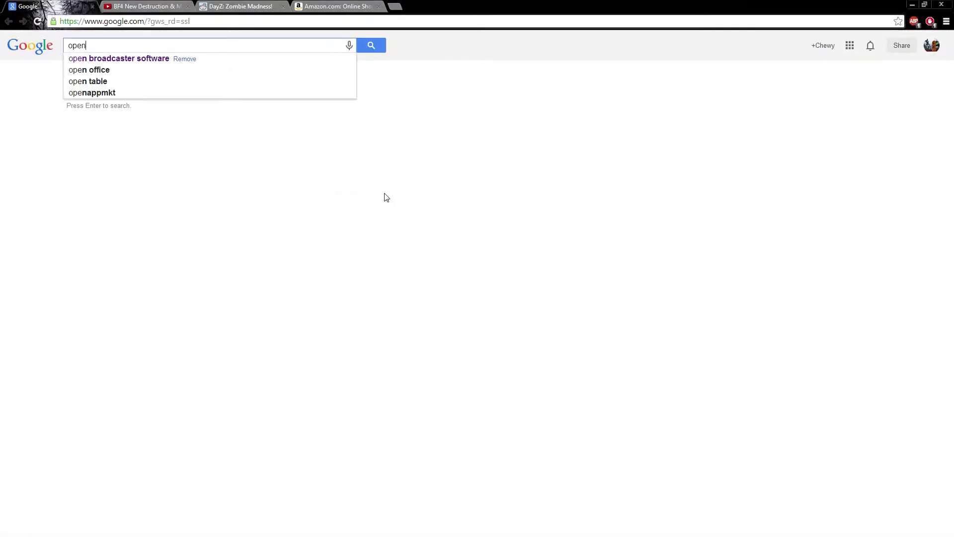
left_click(91, 61)
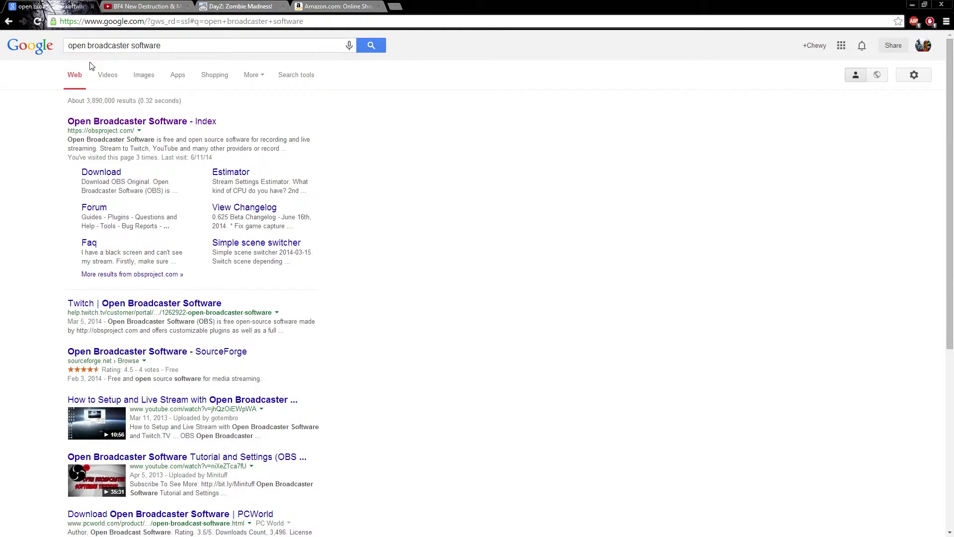
left_click(179, 123)
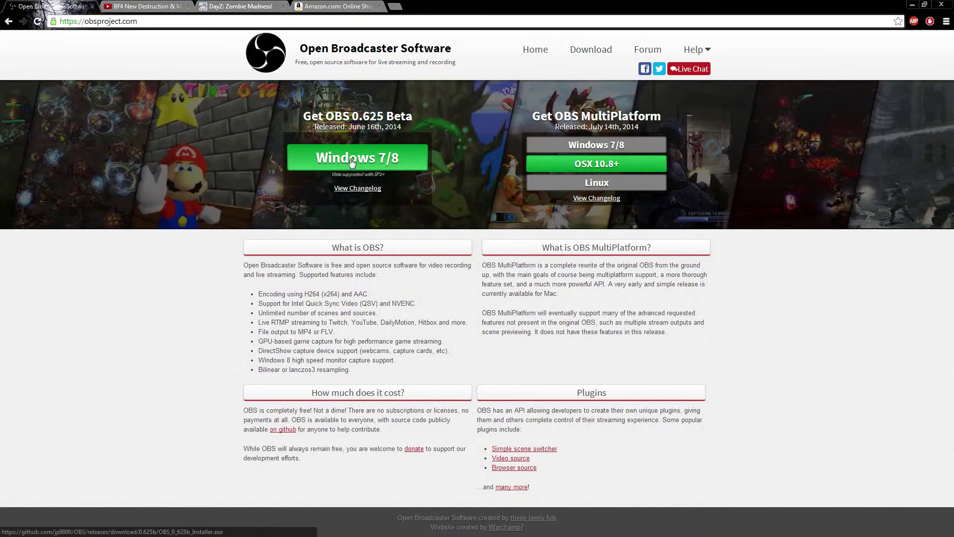
left_click(911, 5)
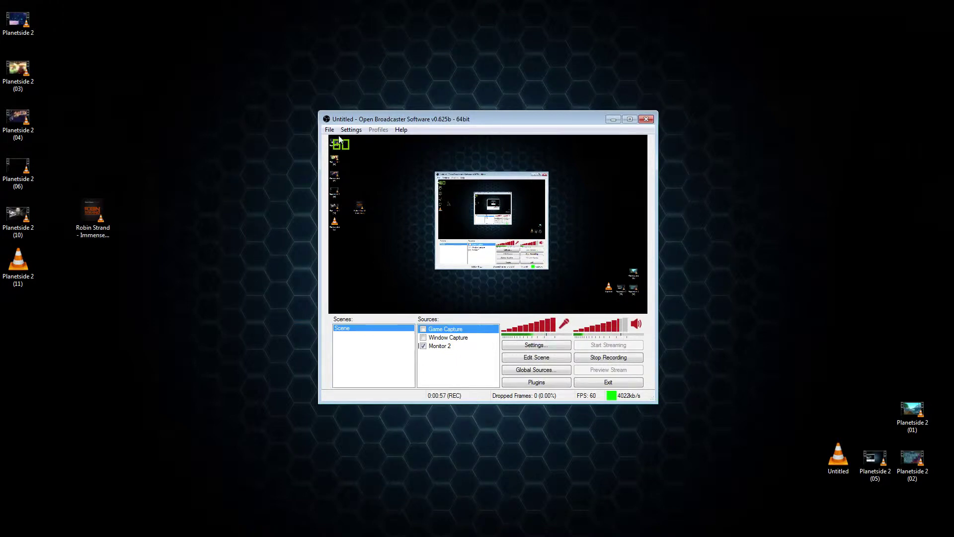
left_click_drag(419, 121, 431, 2)
left_click_drag(526, 120, 516, 94)
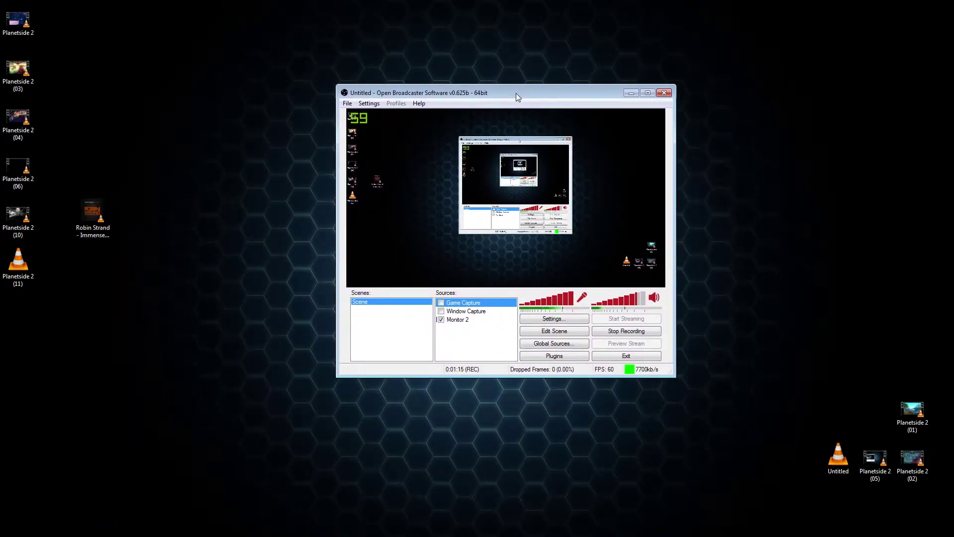
left_click_drag(516, 94, 497, 81)
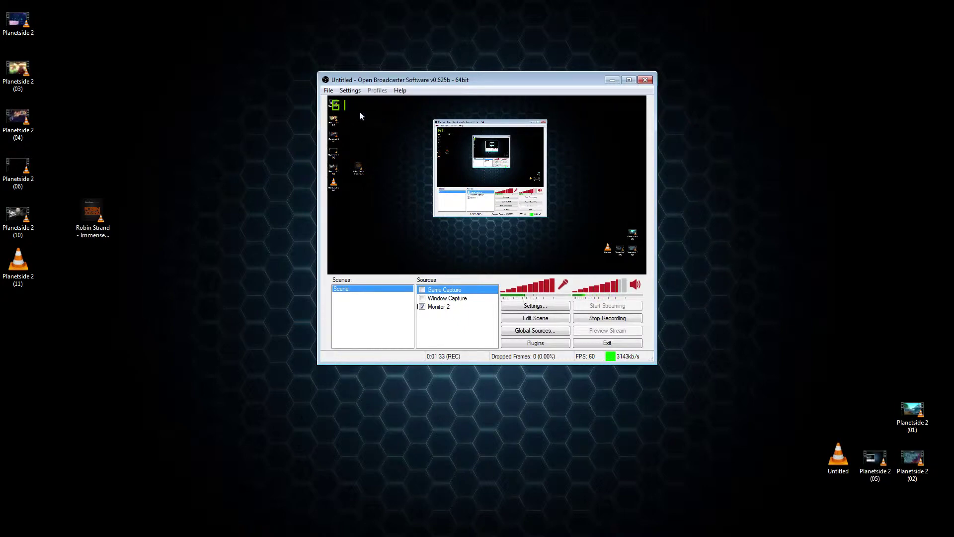
left_click(328, 90)
Step: Open OBS Settings, check the General page's Language list while keeping English, and view the Encoding page
mouse_move(349, 93)
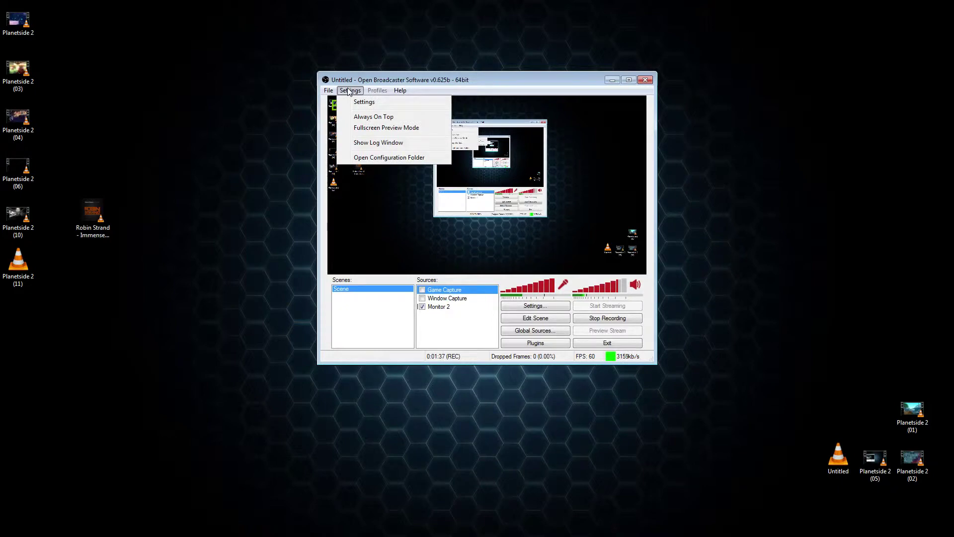
left_click(383, 102)
left_click_drag(474, 101, 479, 62)
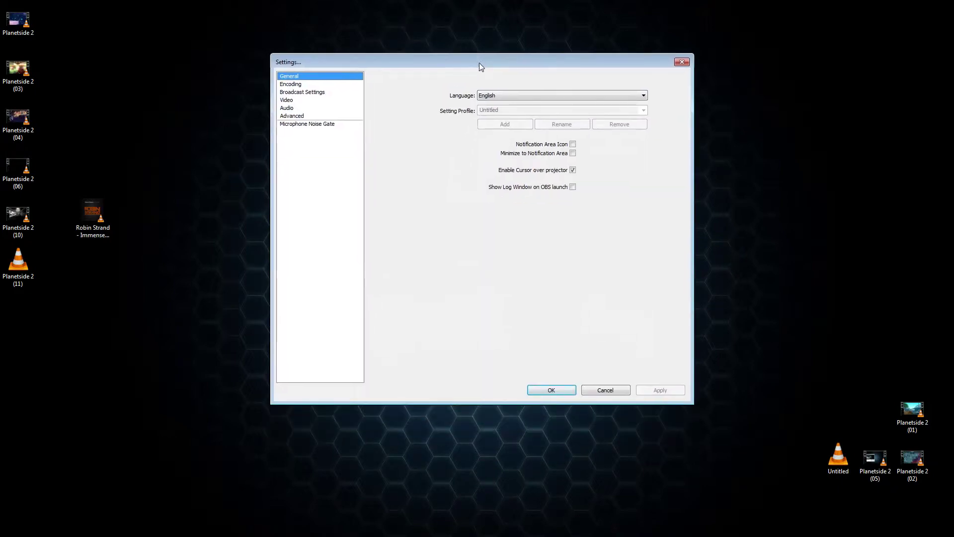
left_click(304, 84)
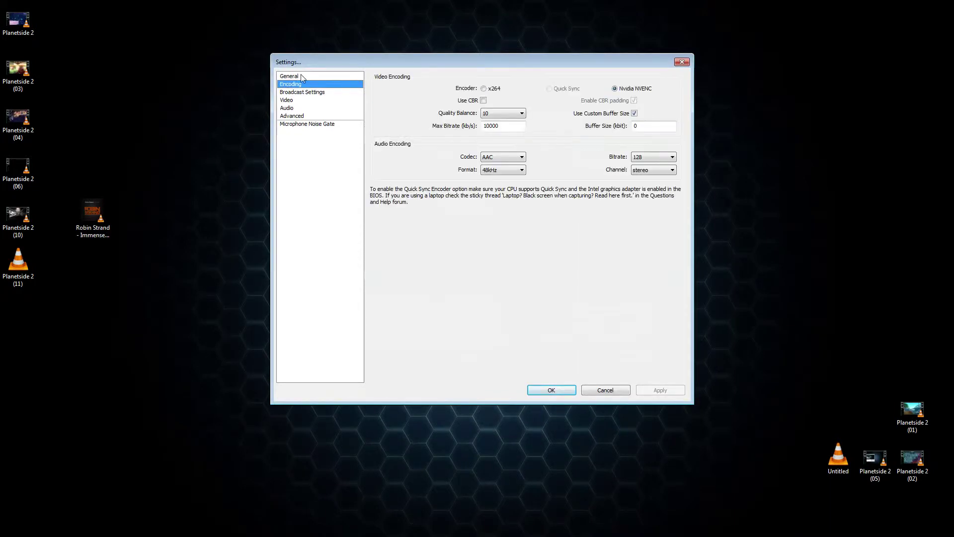
left_click(300, 75)
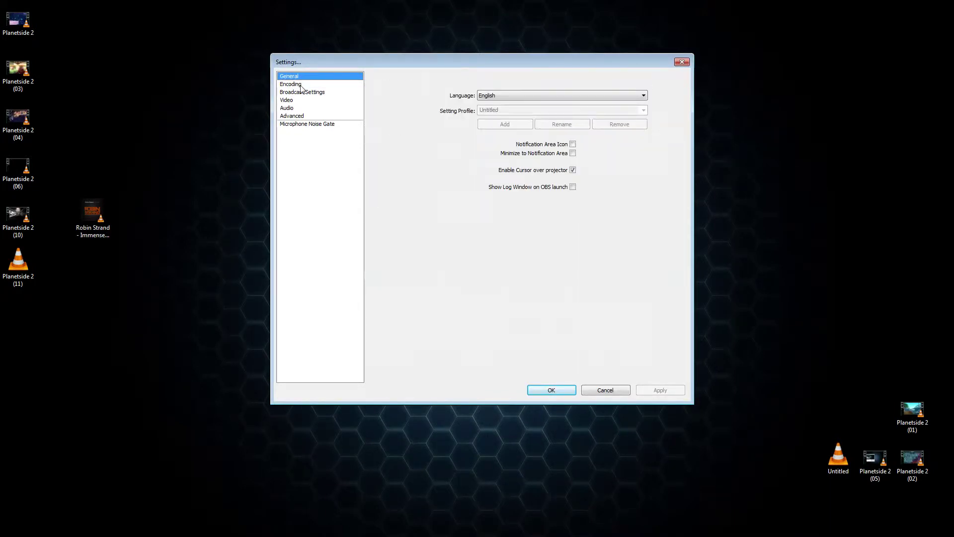
left_click(549, 96)
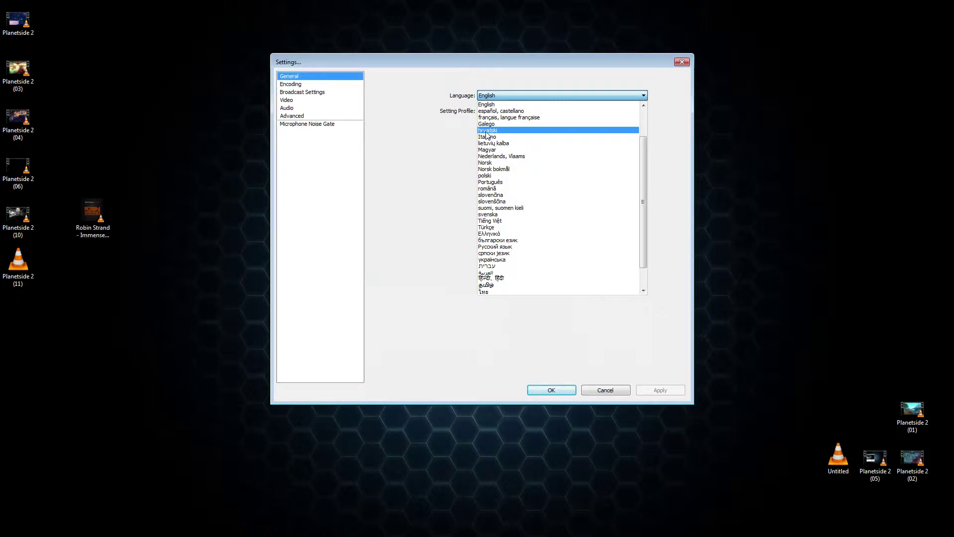
left_click(504, 93)
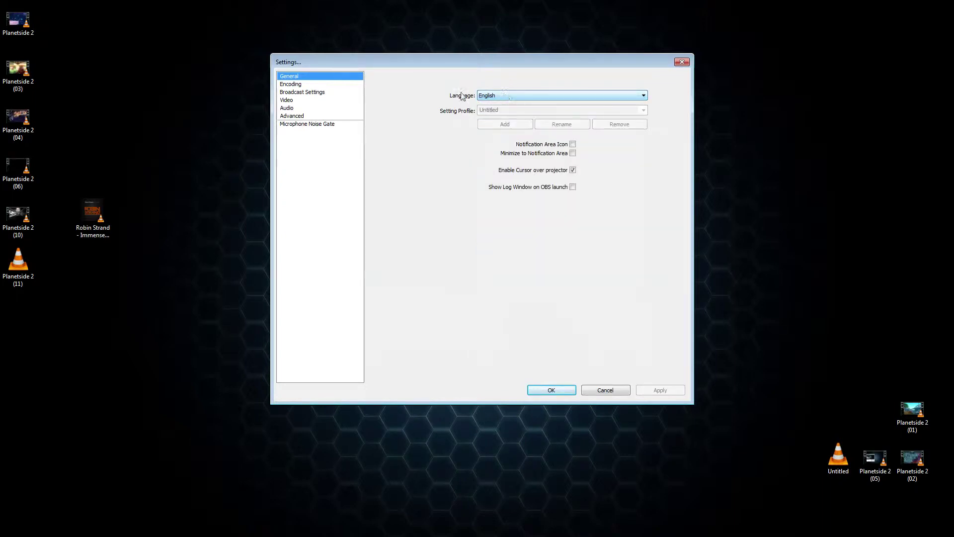
left_click(317, 84)
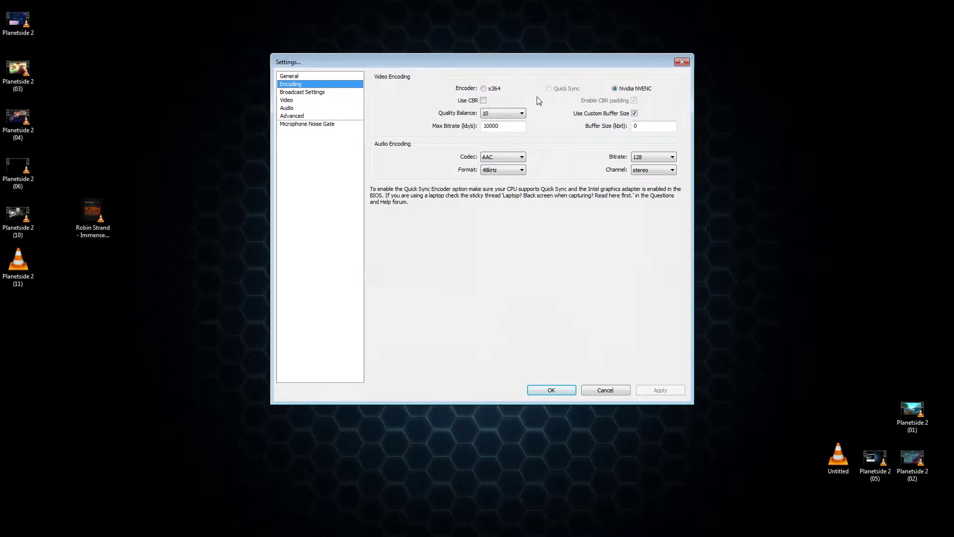
left_click(507, 113)
left_click(512, 115)
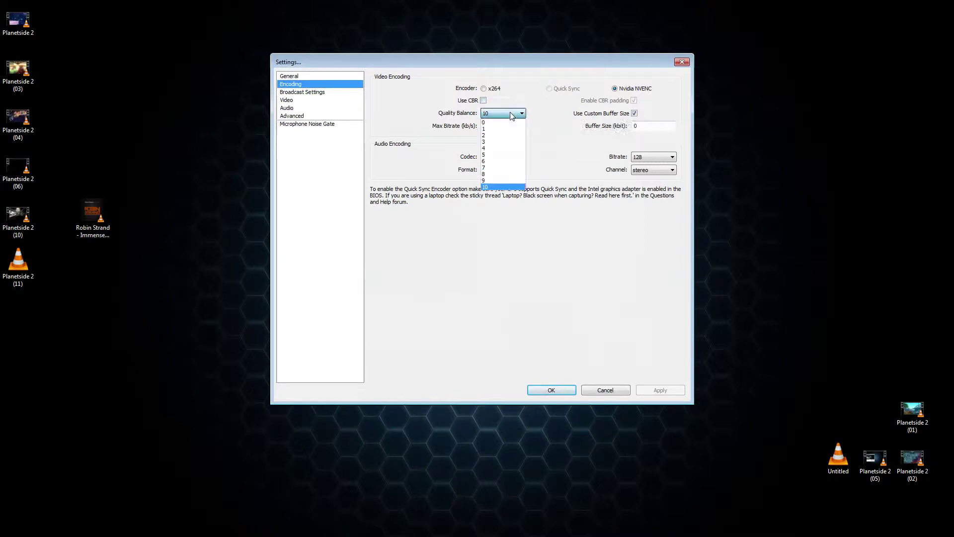
left_click(512, 116)
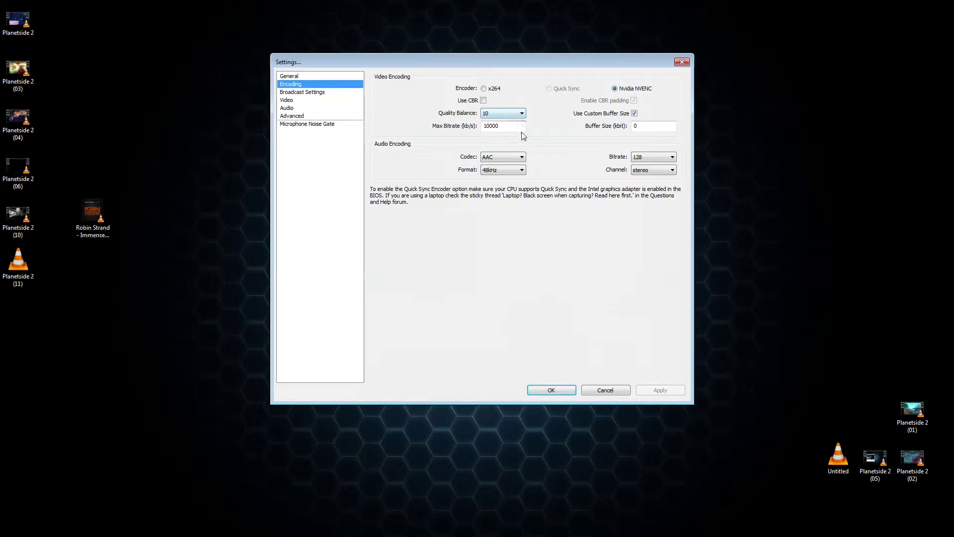
left_click(495, 126)
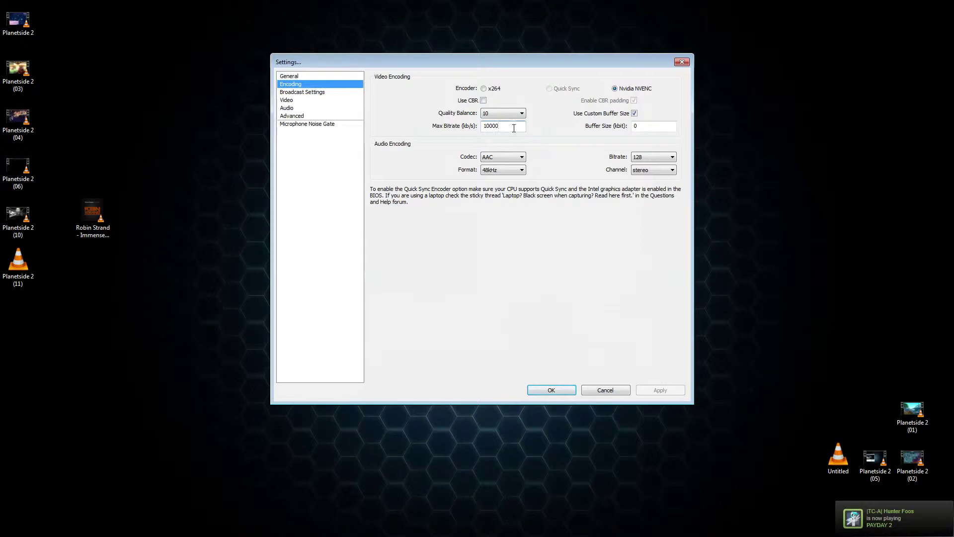
left_click(664, 127)
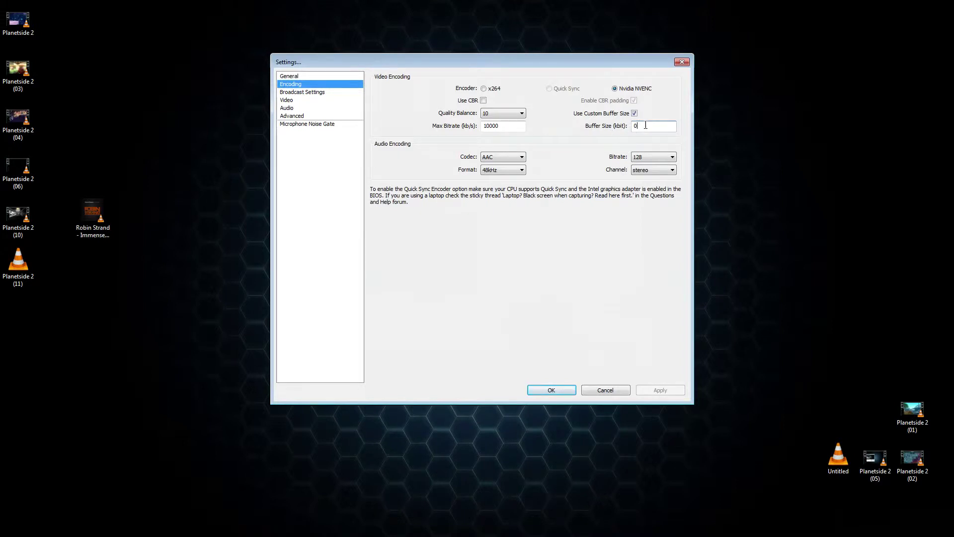
Step: Keep audio encoding at AAC, 48kHz, 128 bitrate and stereo, then show Broadcast Settings
left_click(522, 157)
left_click(521, 158)
left_click(506, 171)
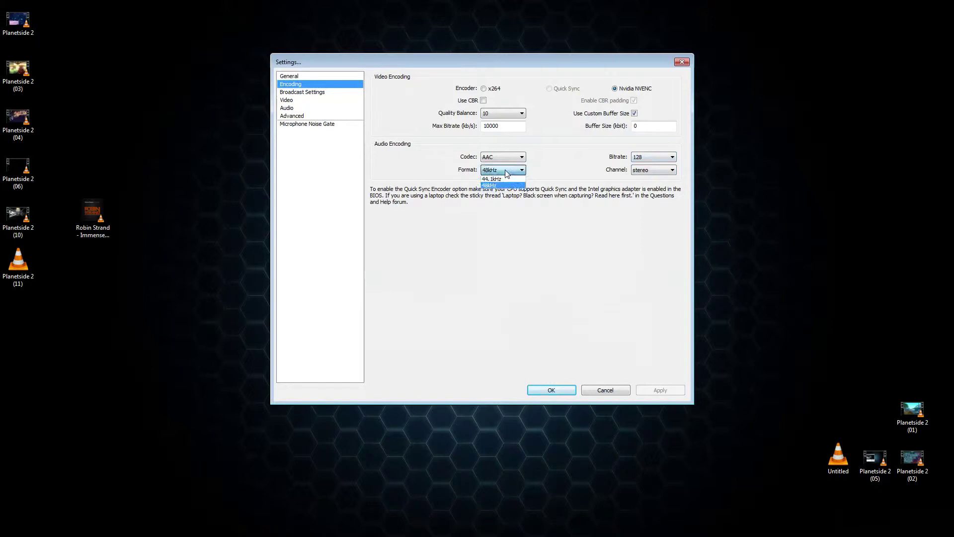
left_click(507, 172)
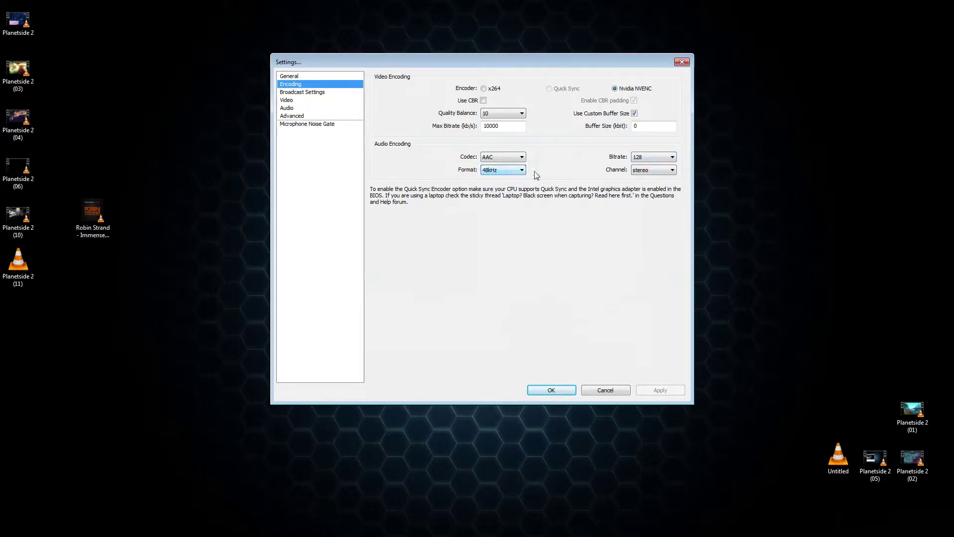
left_click(671, 159)
left_click(671, 159)
left_click(669, 171)
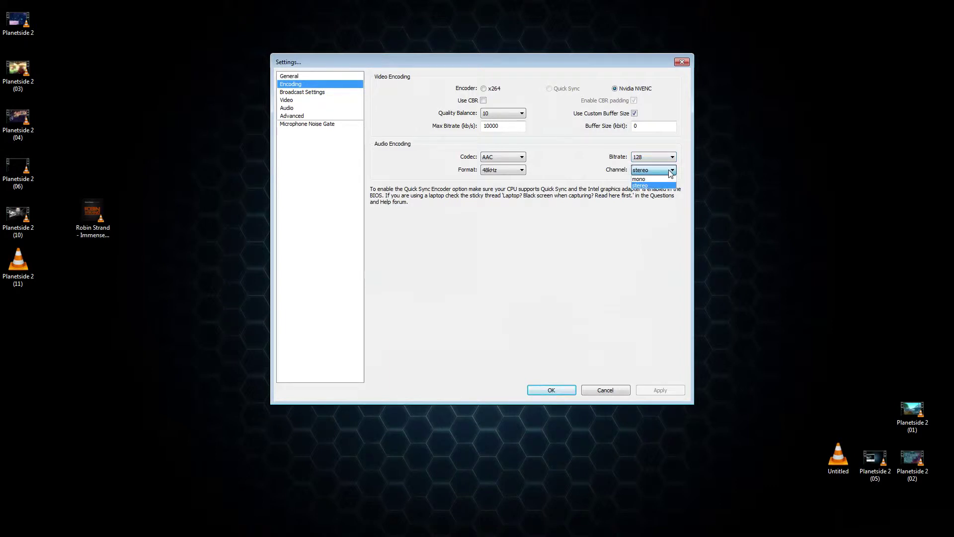
left_click(669, 170)
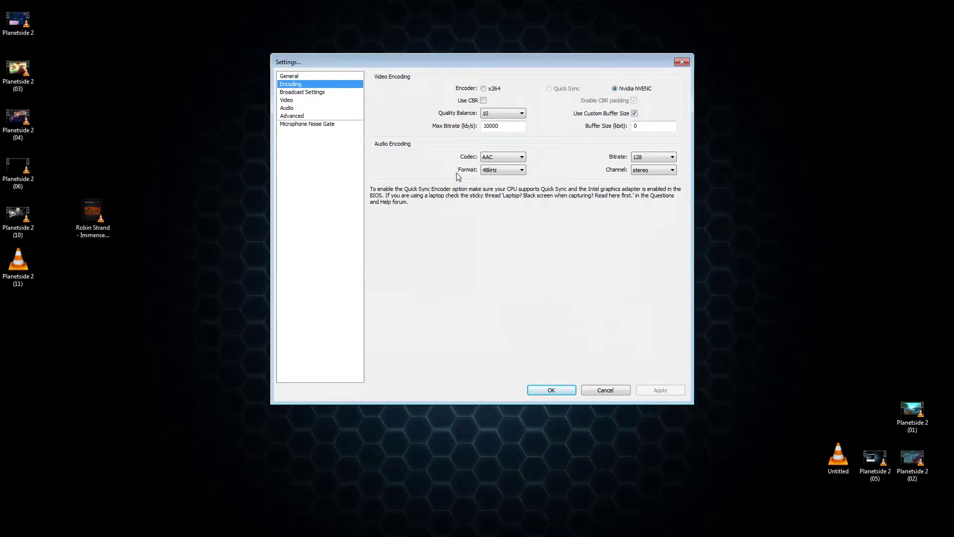
left_click(309, 92)
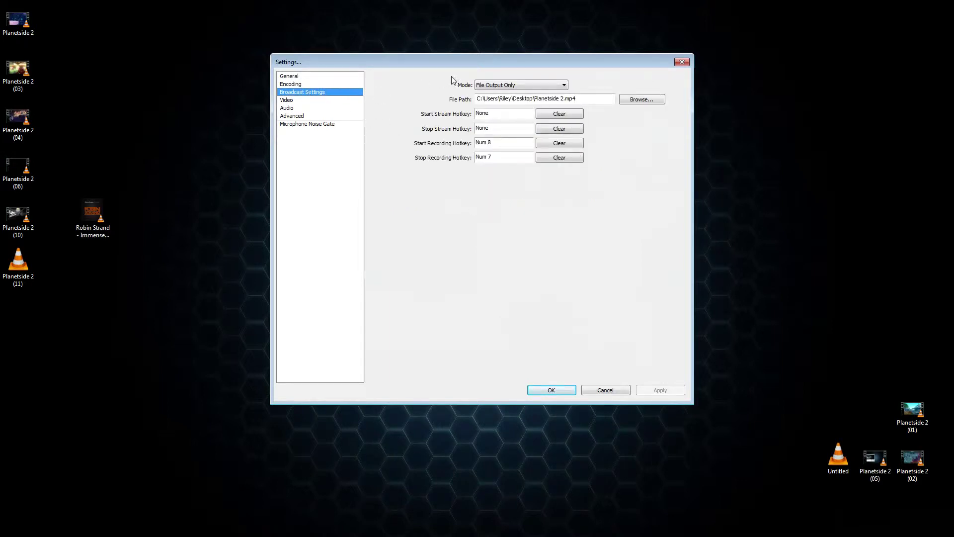
Step: Confirm the Broadcast Settings output mode stays File Output Only
left_click(289, 86)
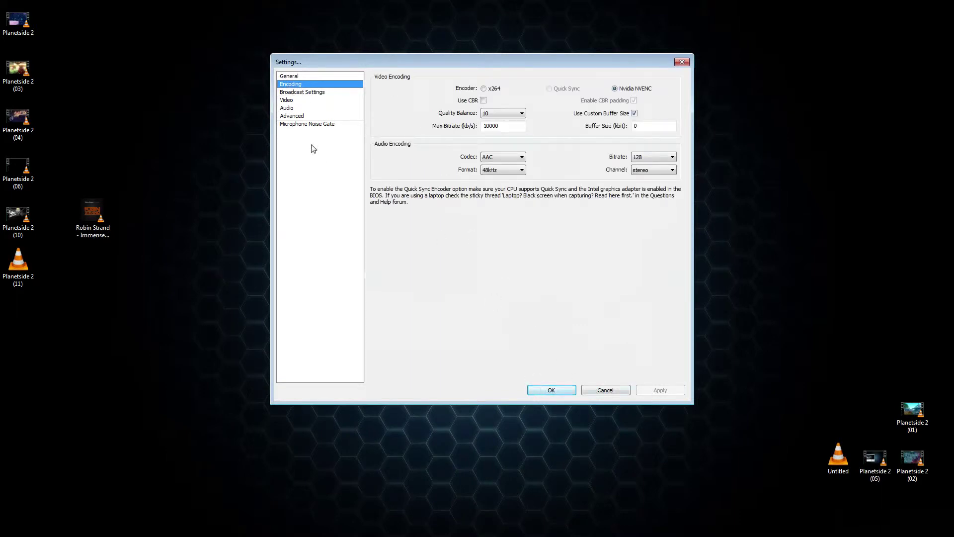
left_click(319, 94)
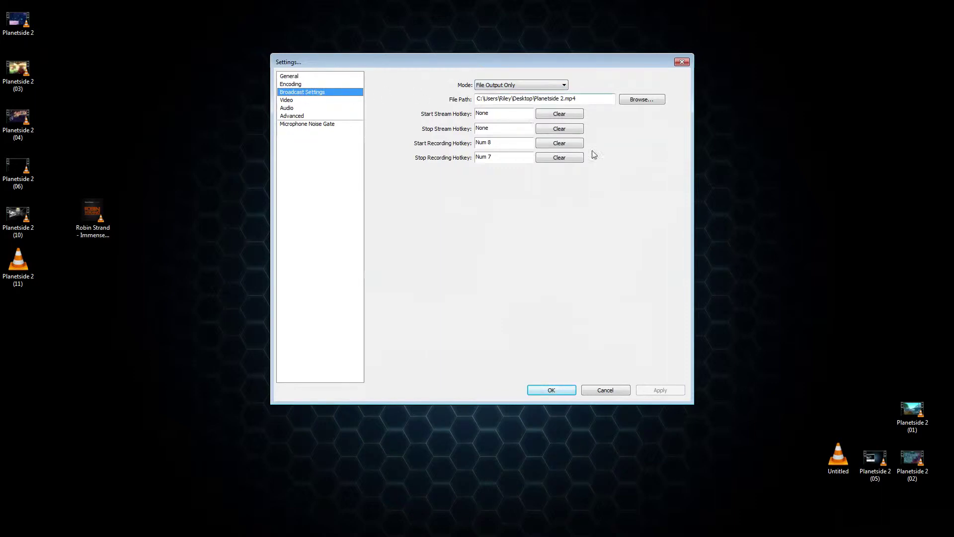
left_click(520, 86)
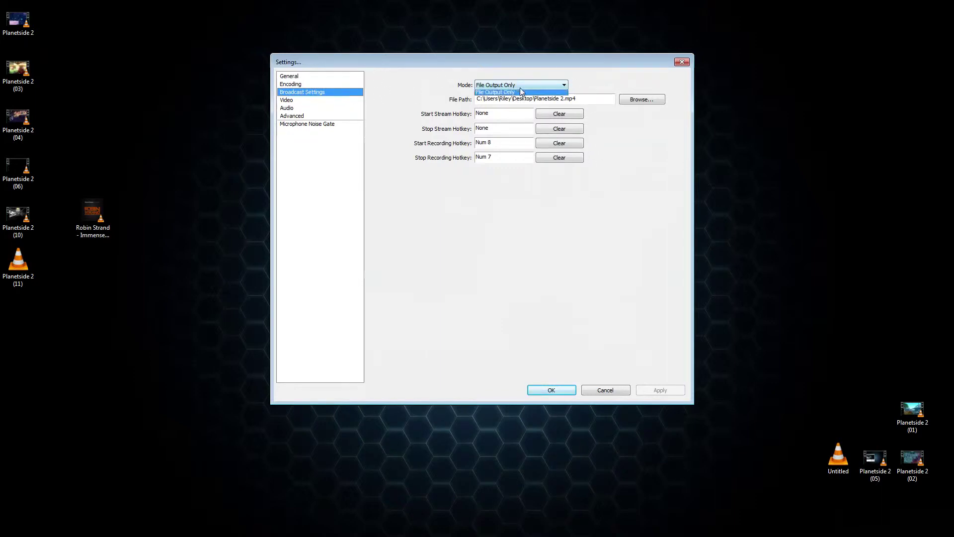
left_click(520, 83)
left_click(519, 83)
left_click(520, 83)
left_click(520, 85)
left_click(520, 84)
Step: Rename the Desktop output file to Openbroadcaster.mp4
left_click(561, 98)
key("BackSpace")
key("BackSpace")
key("BackSpace")
key("BackSpace")
key("BackSpace")
key("BackSpace")
key("BackSpace")
key("BackSpace")
key("BackSpace")
key("BackSpace")
key("BackSpace")
key("BackSpace")
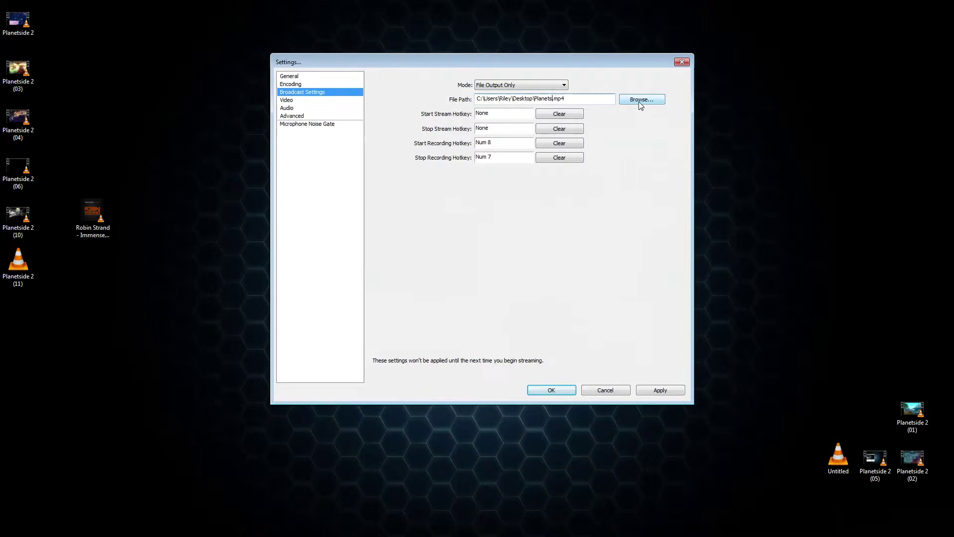
type("Open")
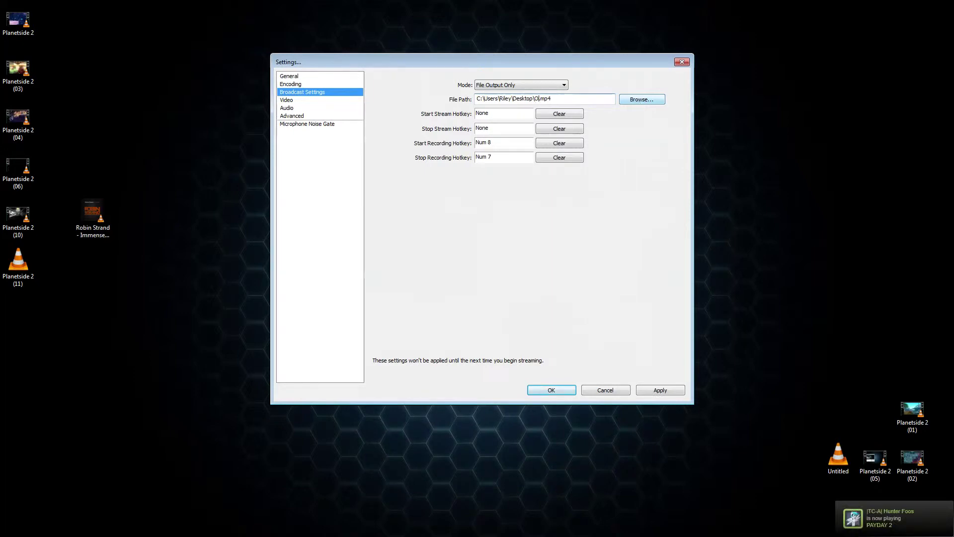
type("broadcaster")
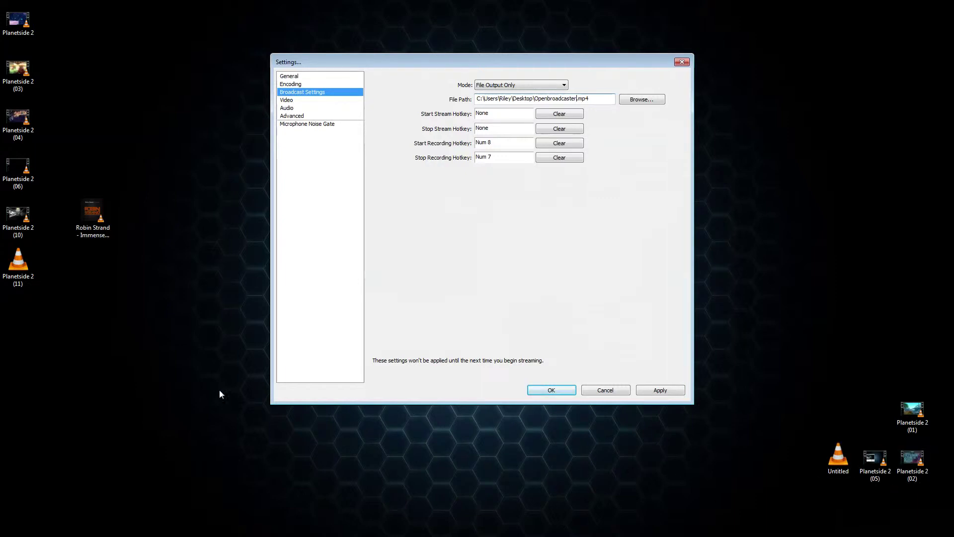
Step: Apply the new Openbroadcaster.mp4 file path and switch to the Video settings page
left_click(128, 275)
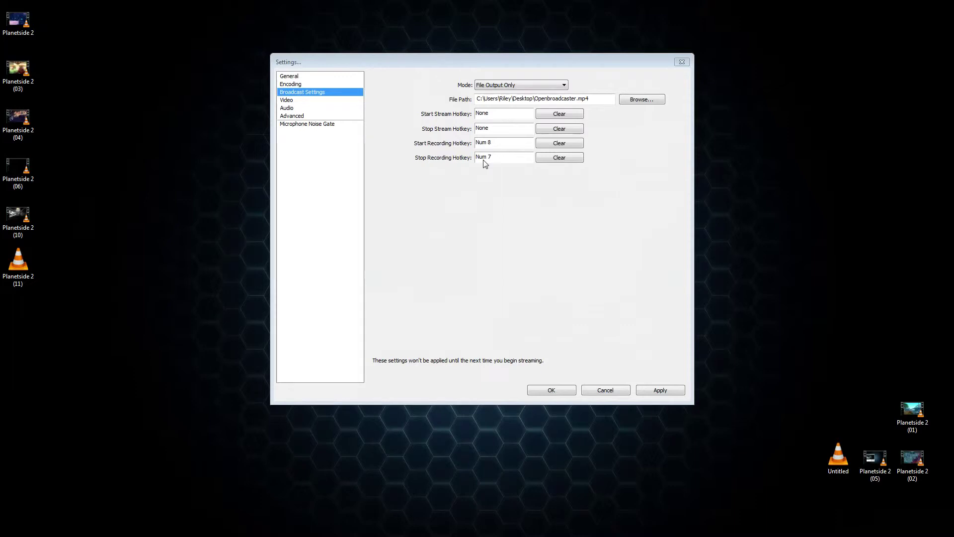
left_click(660, 391)
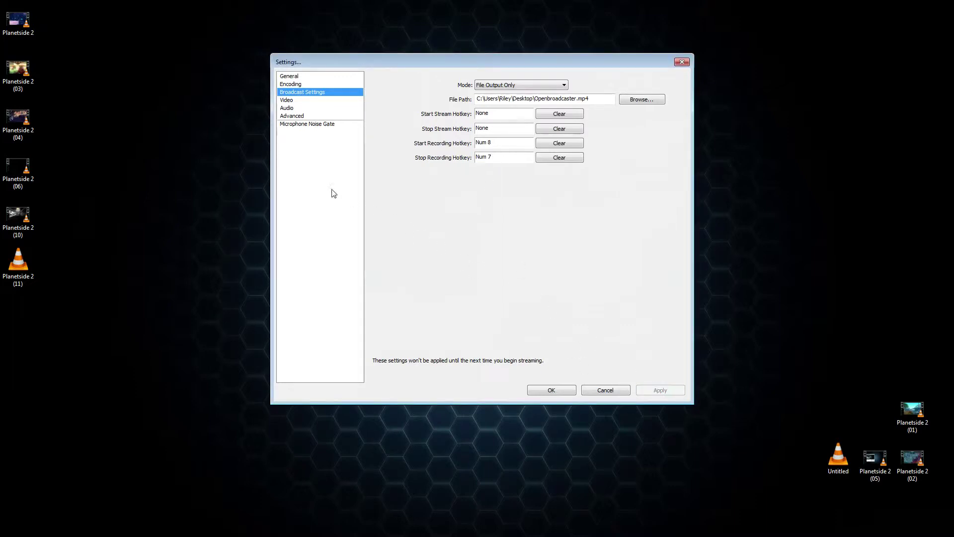
left_click(299, 103)
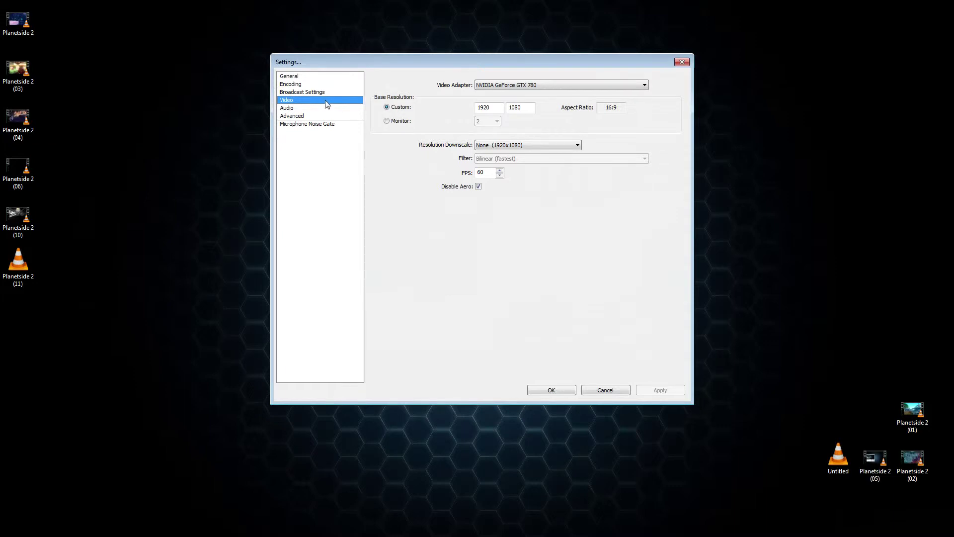
Step: Keep the NVIDIA GeForce GTX 780 as the video adapter at 1920x1080, 60 FPS
left_click(504, 86)
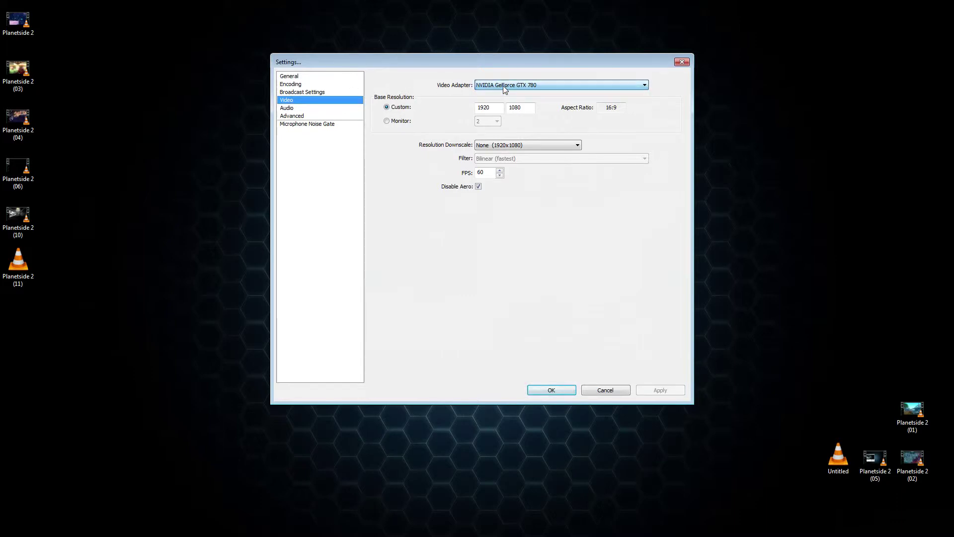
left_click(503, 86)
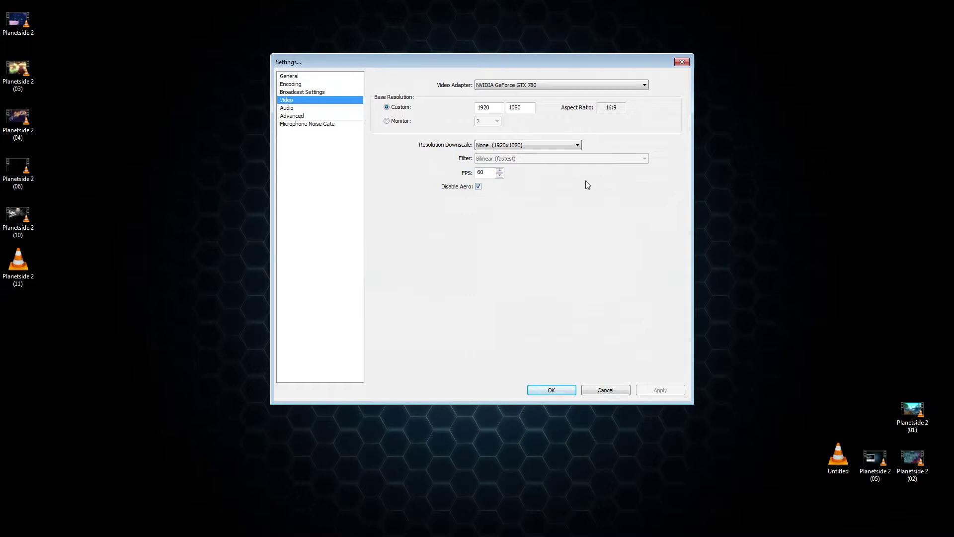
Step: On the Audio page, set Desktop Audio Device to Speakers (2- Logitech G930 Headset)
left_click(299, 109)
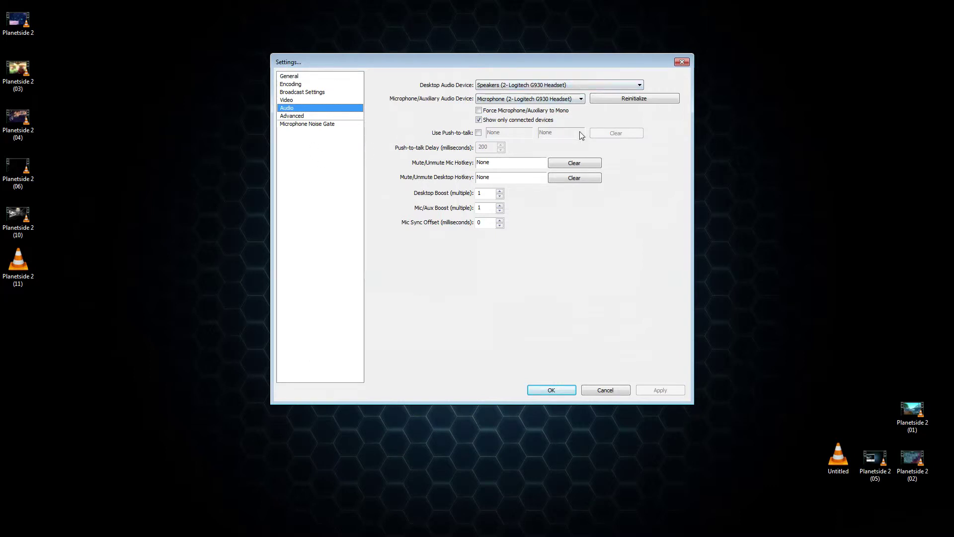
left_click(536, 85)
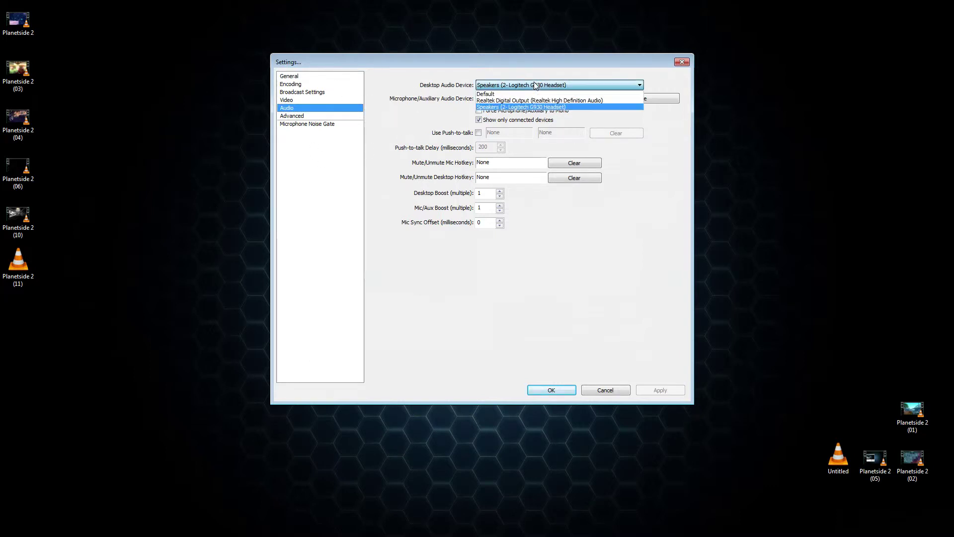
left_click(535, 85)
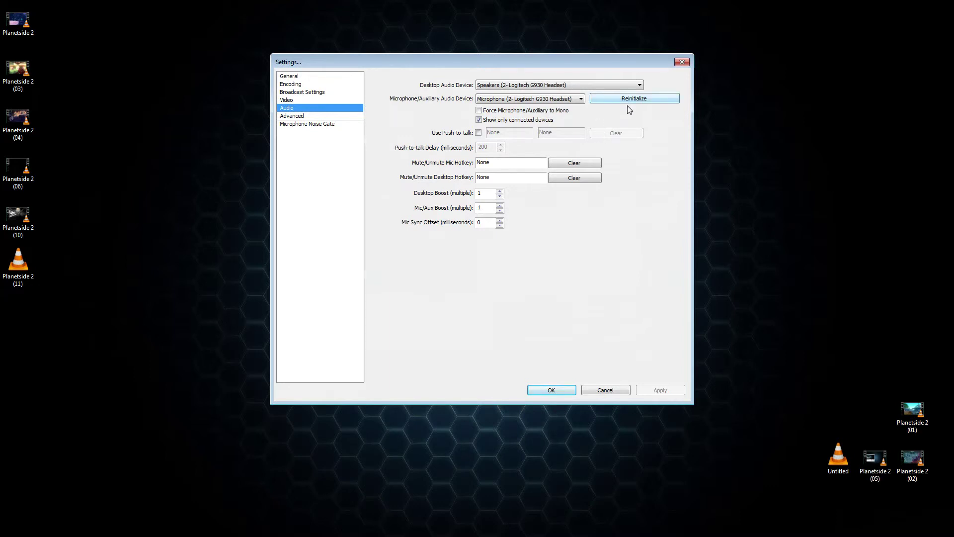
left_click(573, 85)
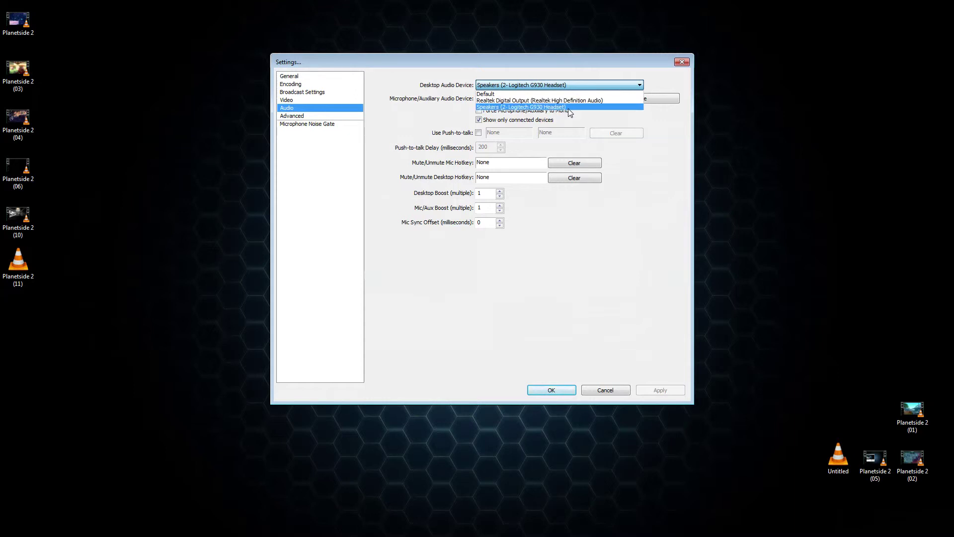
left_click(568, 108)
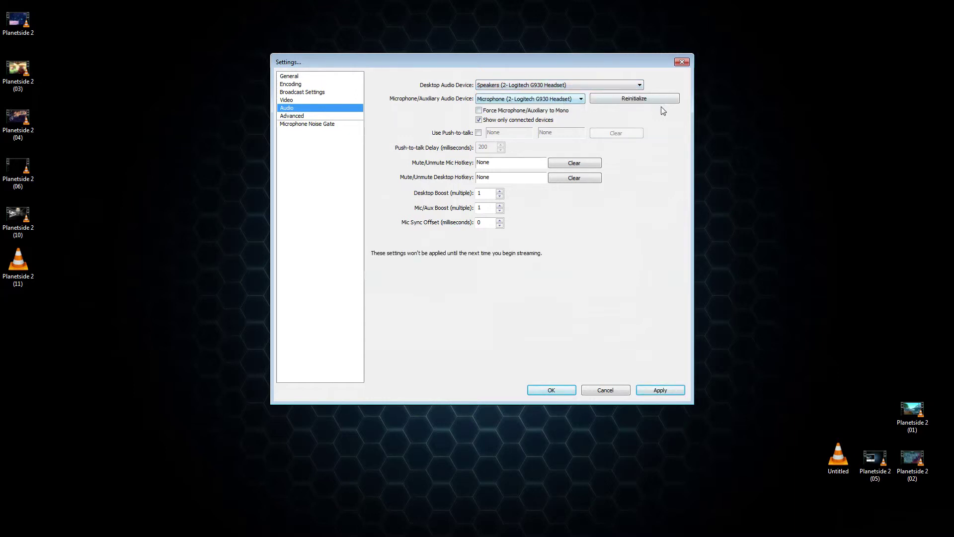
Step: Keep desktop audio on the G930 headset speakers and the mic on the G930 microphone, then go to Advanced
left_click(594, 88)
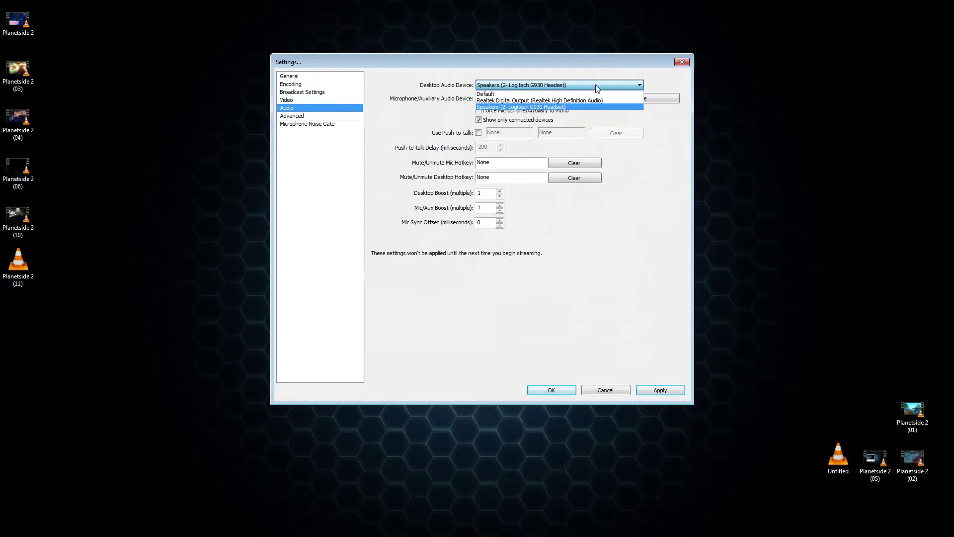
left_click(595, 84)
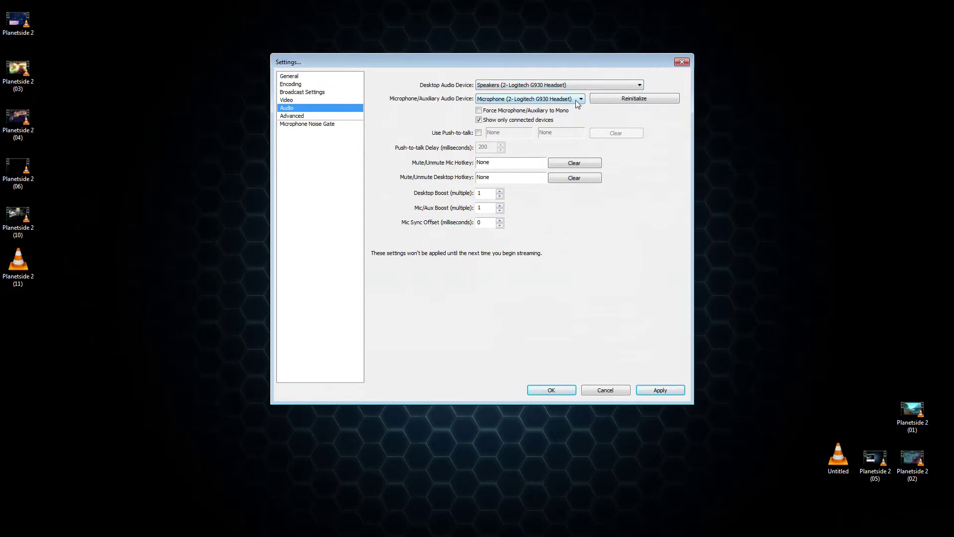
left_click(576, 86)
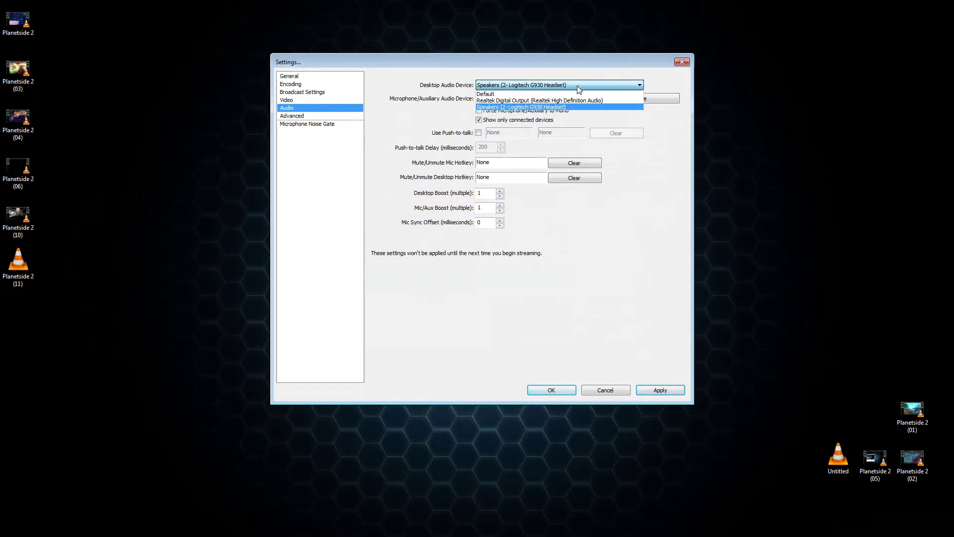
left_click(577, 86)
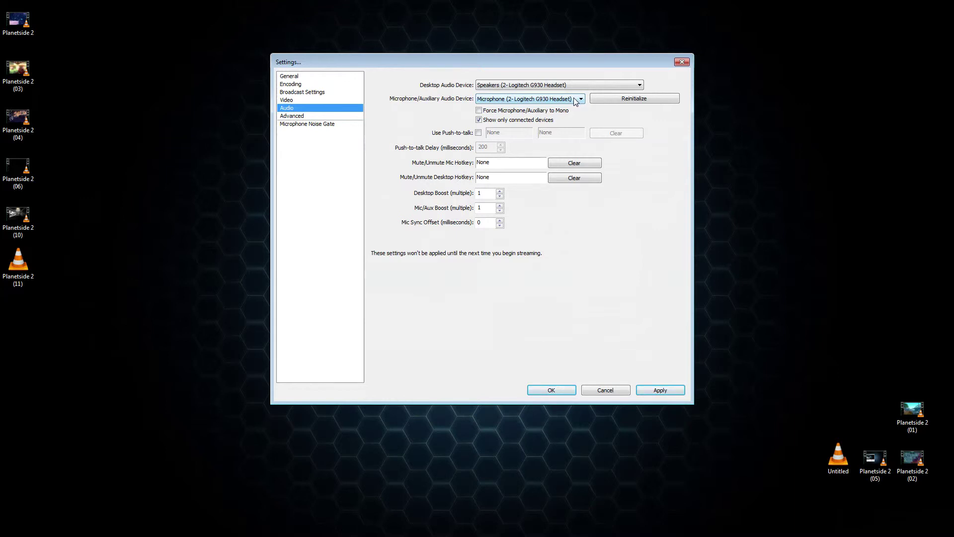
left_click(576, 99)
left_click(574, 99)
left_click(319, 115)
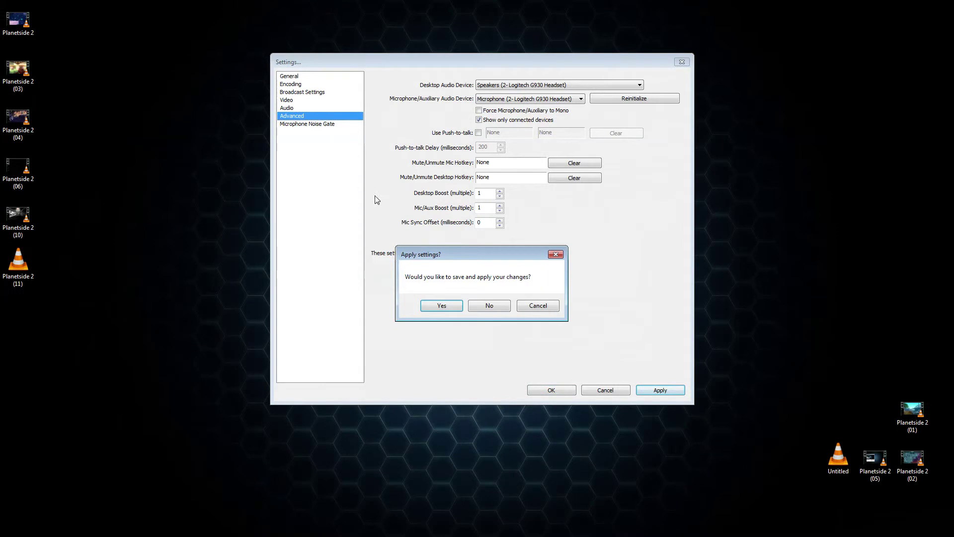
Step: Decline the apply prompt and leave the Advanced process priority at Normal
left_click(484, 305)
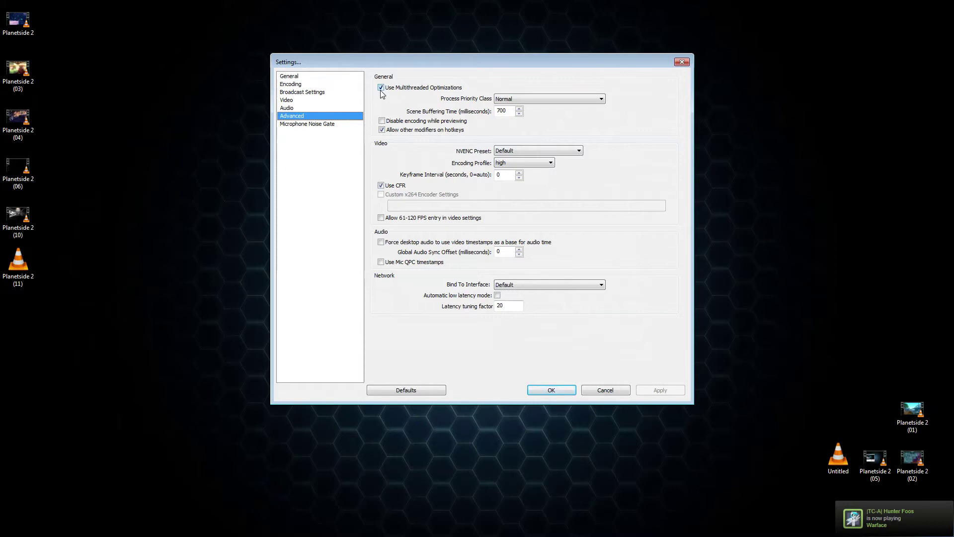
left_click(531, 98)
left_click(531, 98)
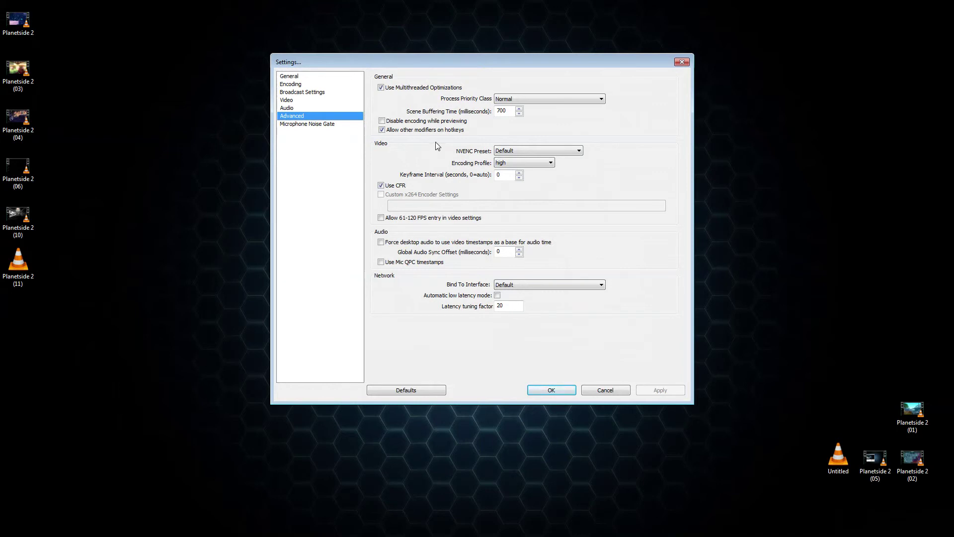
left_click(545, 153)
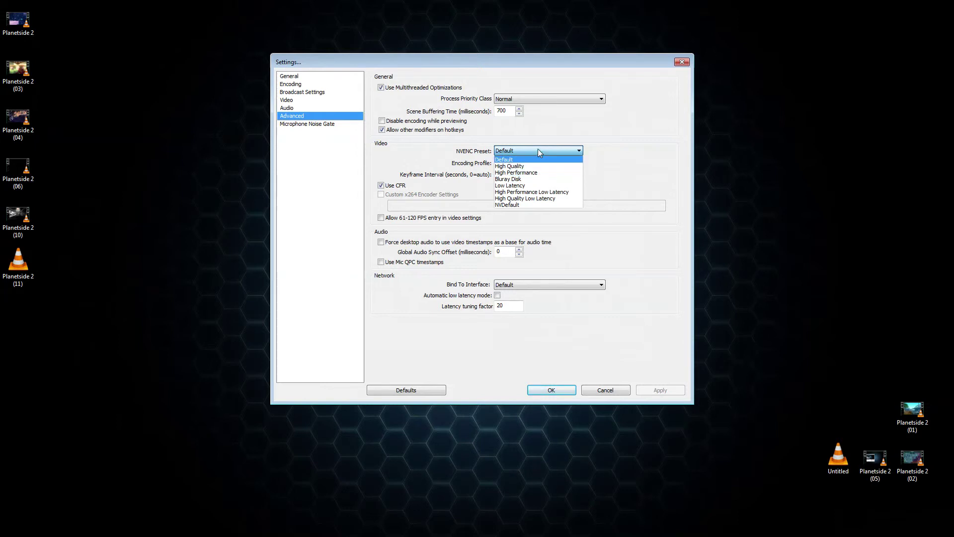
left_click(537, 150)
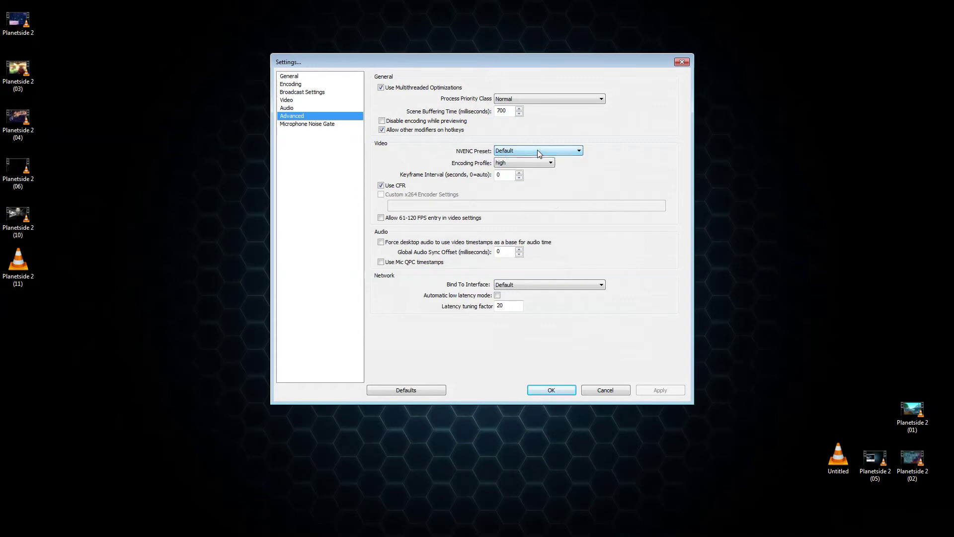
left_click(534, 151)
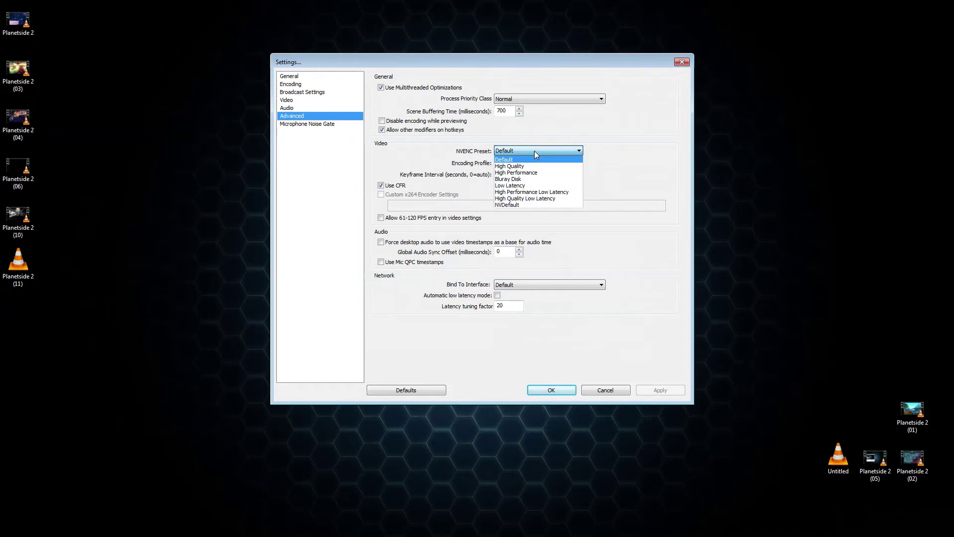
left_click(534, 151)
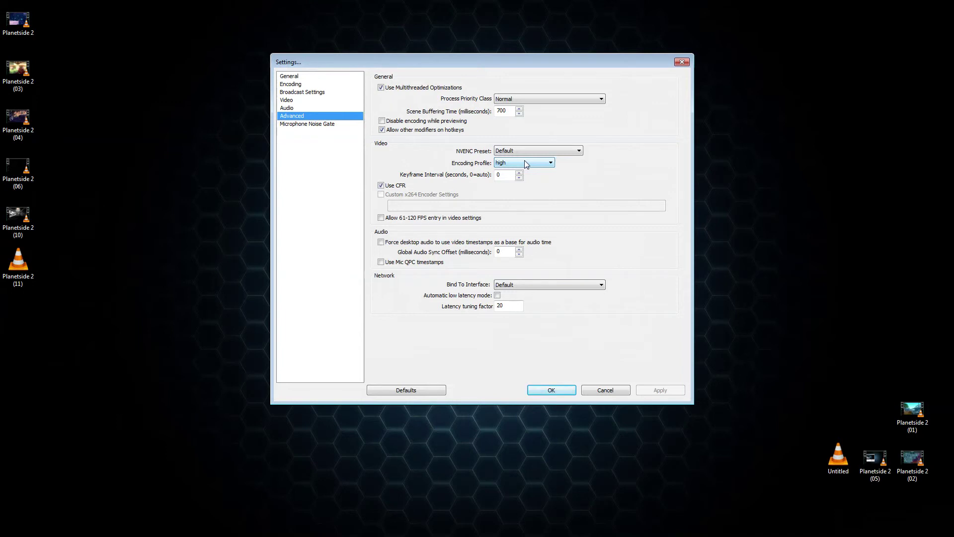
left_click(524, 160)
left_click(503, 173)
Step: Accept the Settings, then start adding a second Game Capture source and cancel it
left_click(541, 389)
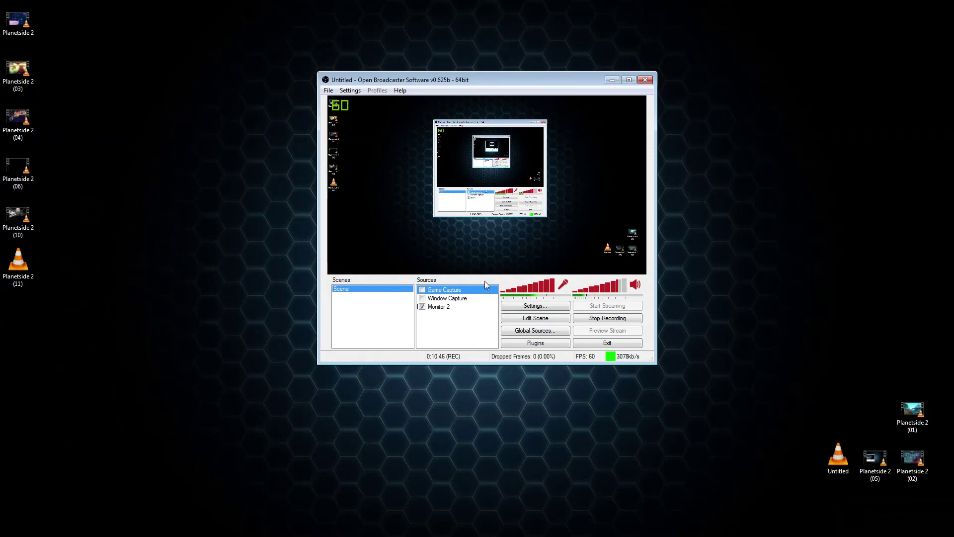
right_click(446, 326)
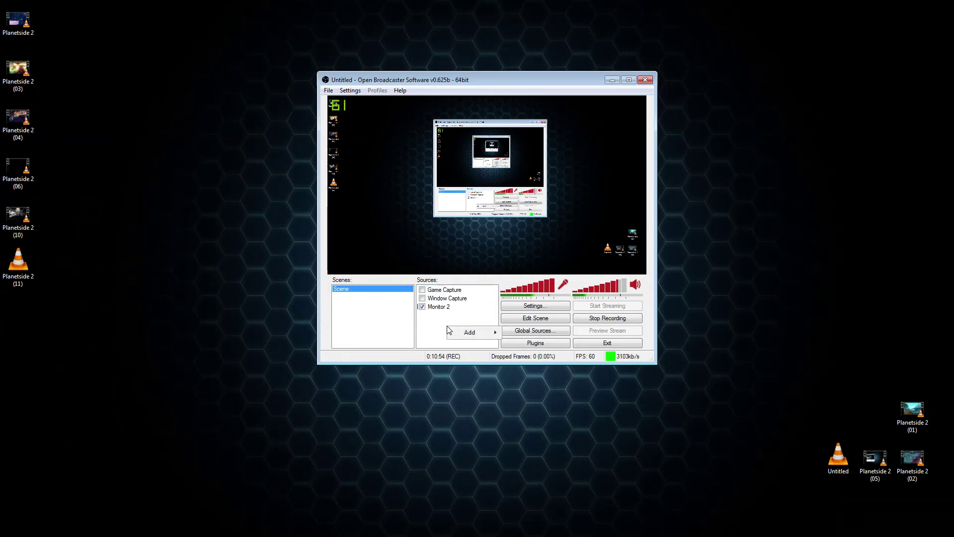
mouse_move(475, 335)
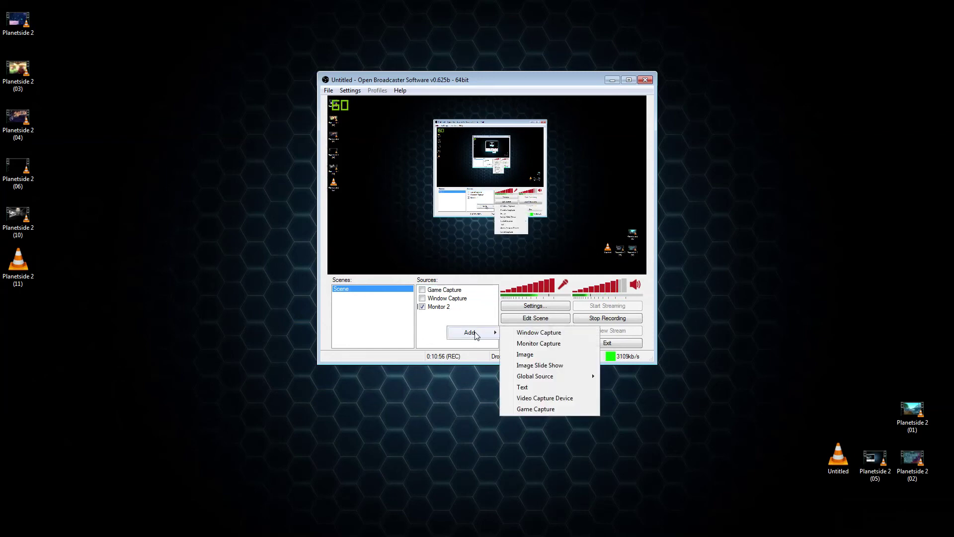
left_click(538, 409)
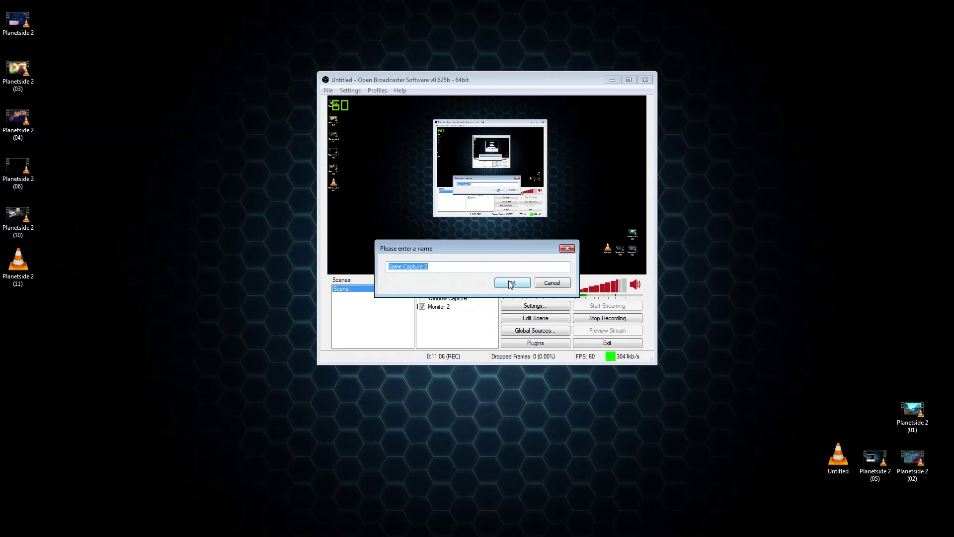
left_click(552, 283)
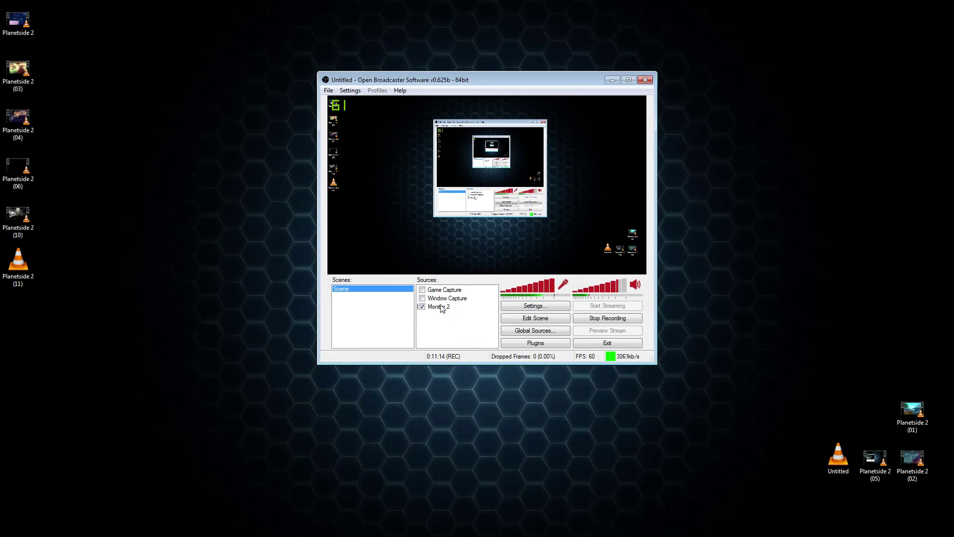
Step: Reopen the Sources context menu and dismiss it without adding a source
right_click(435, 335)
mouse_move(454, 339)
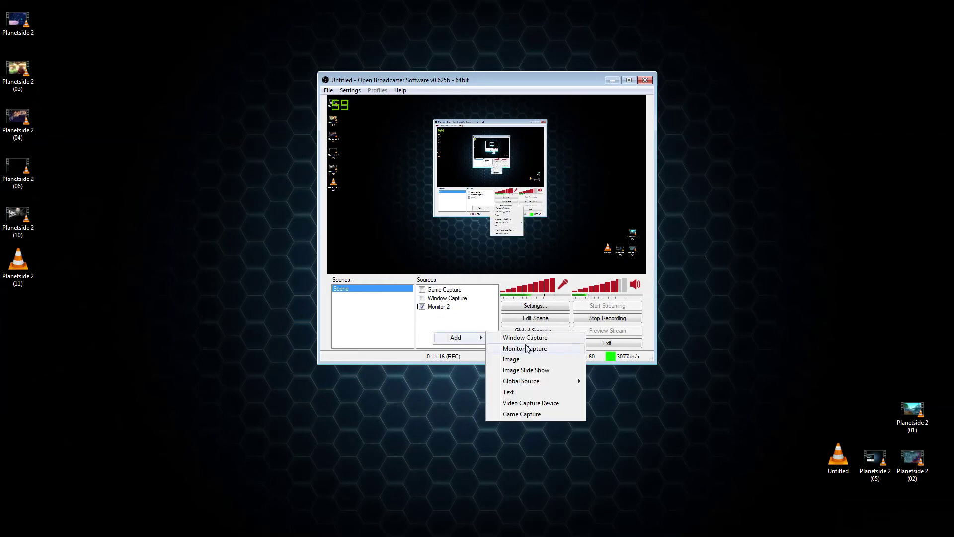
left_click(464, 324)
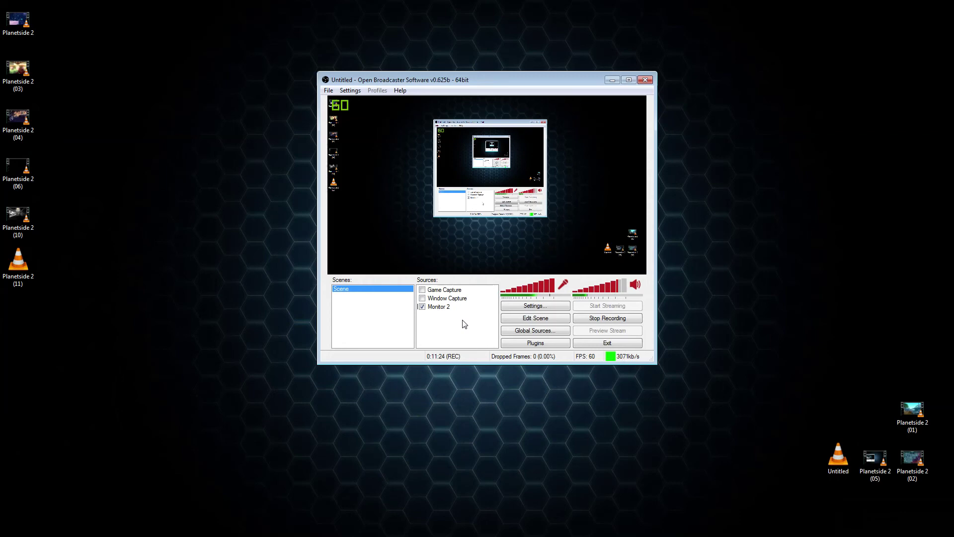
Step: In Game Capture properties, keep Chrome as the target application and toggle mouse cursor capture off and on
right_click(451, 291)
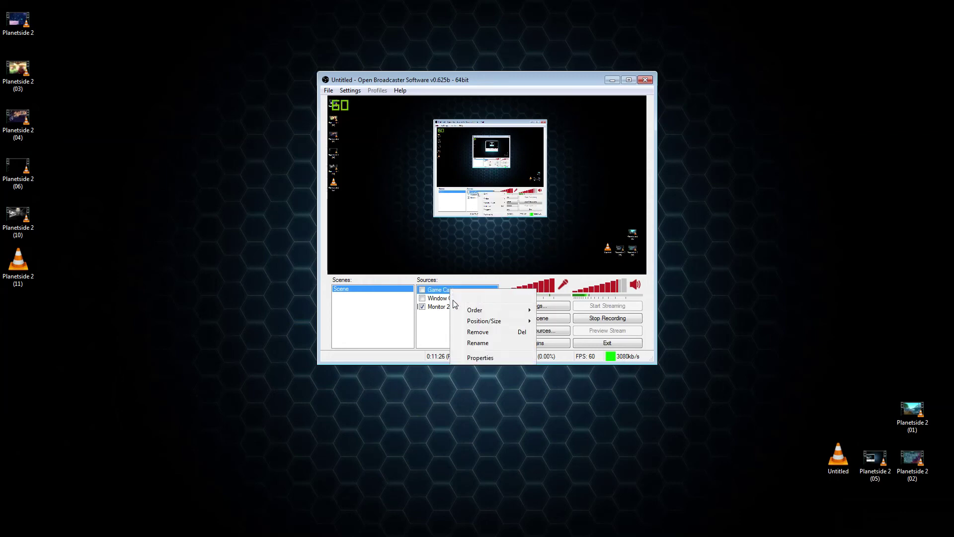
left_click(480, 357)
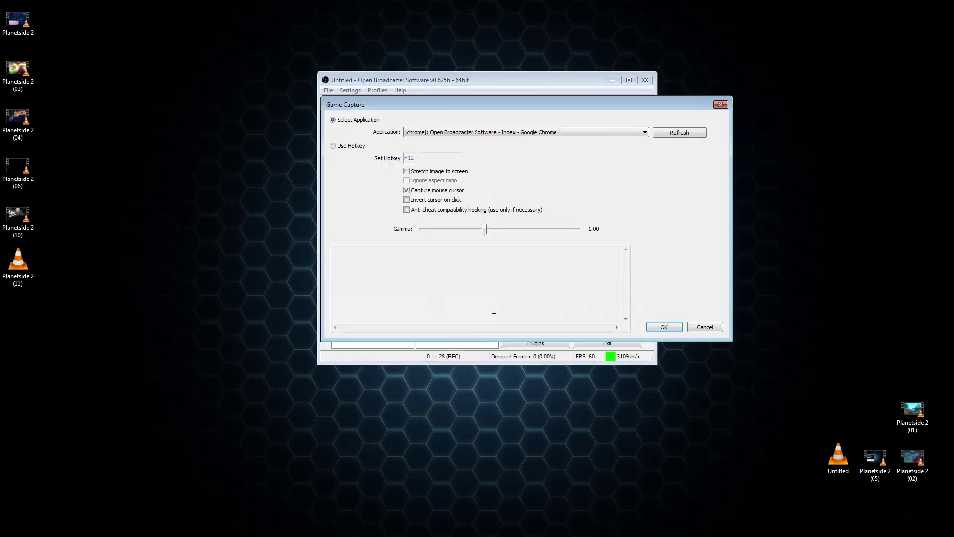
left_click(579, 130)
left_click(580, 132)
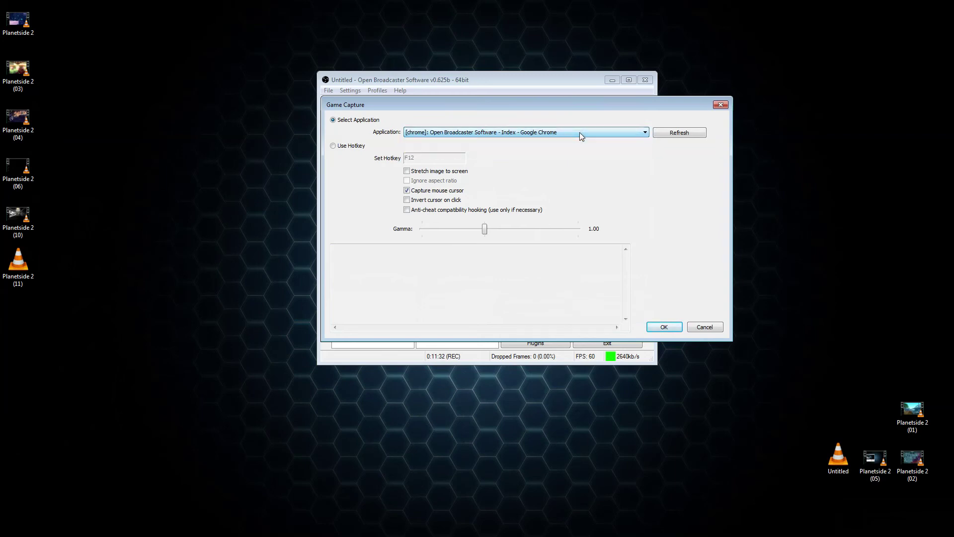
left_click(577, 133)
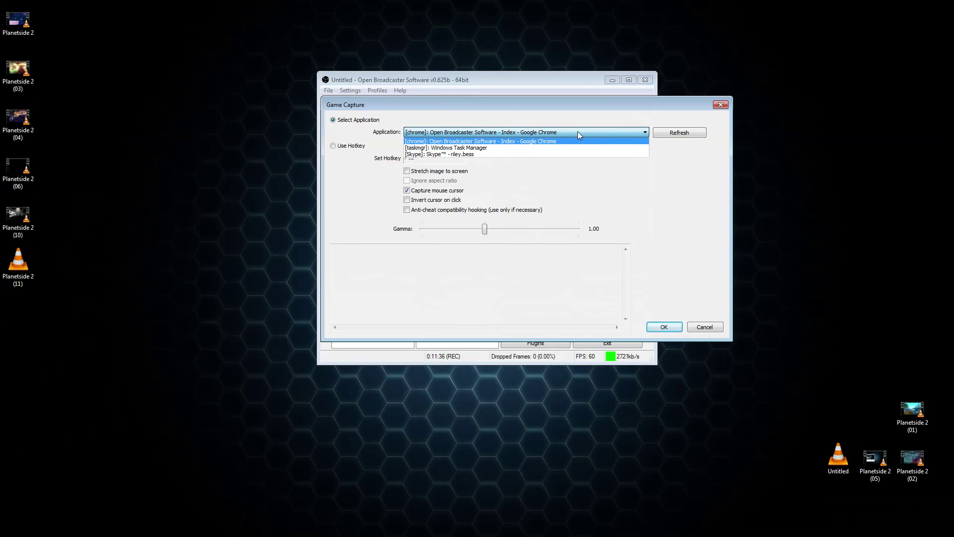
left_click(577, 132)
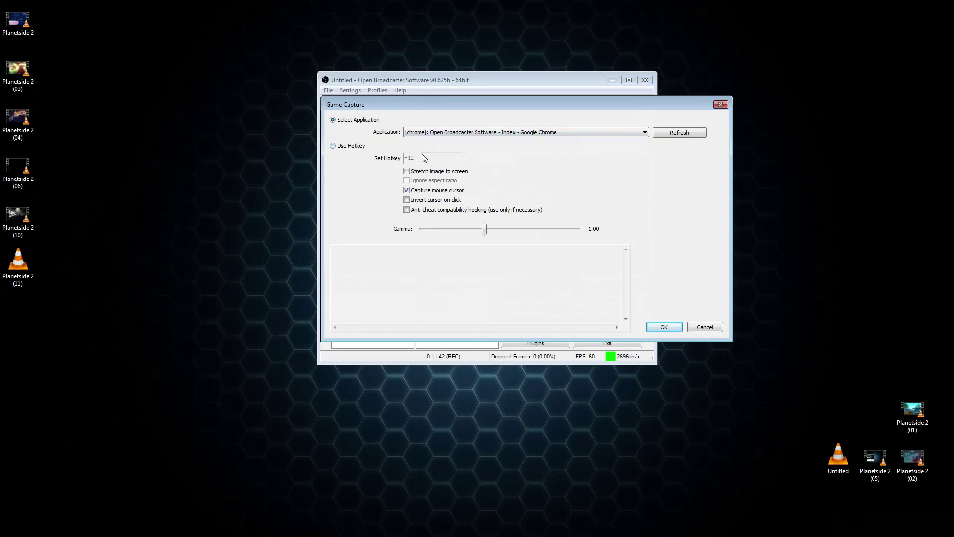
left_click(404, 189)
left_click(406, 191)
Step: Confirm the Game Capture properties with OK and return to the main window
left_click(674, 326)
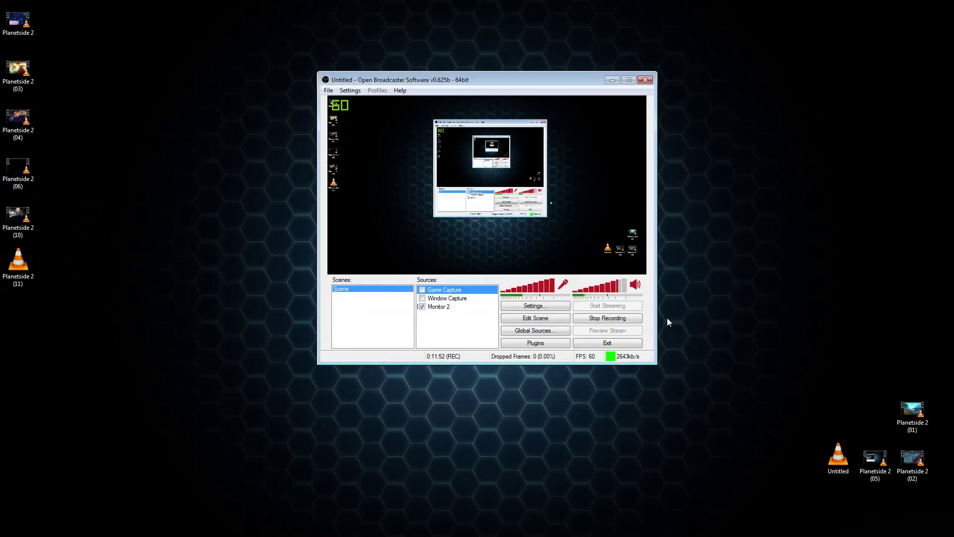